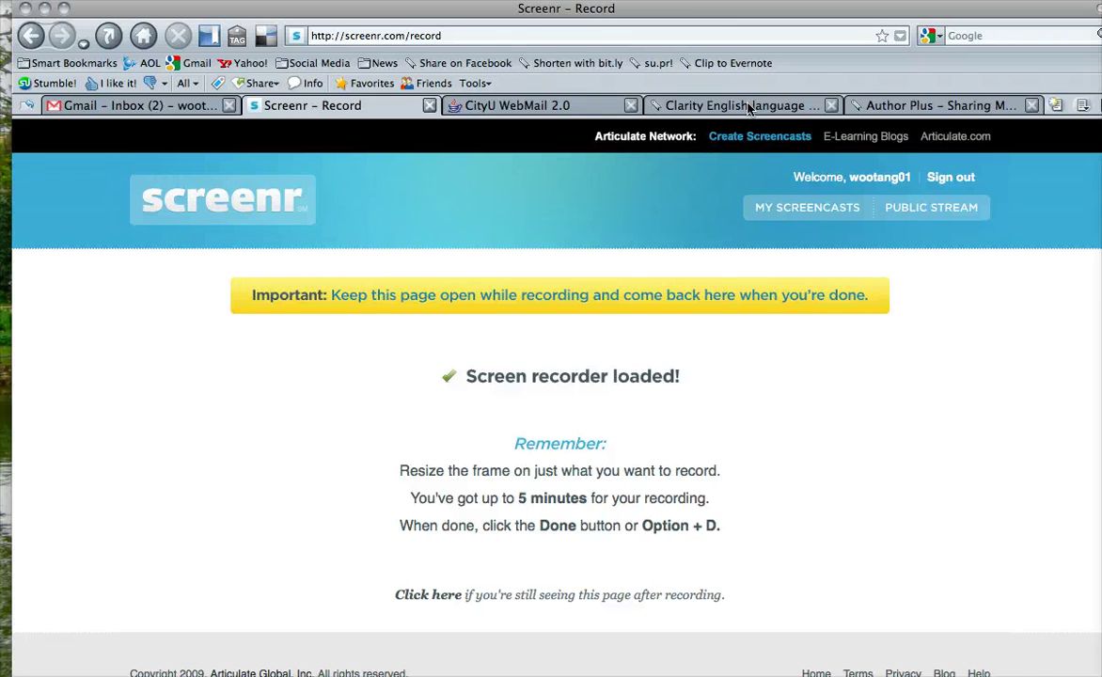
Step: Log in to the institution's Clarity English online area so My programs is listed
click(750, 108)
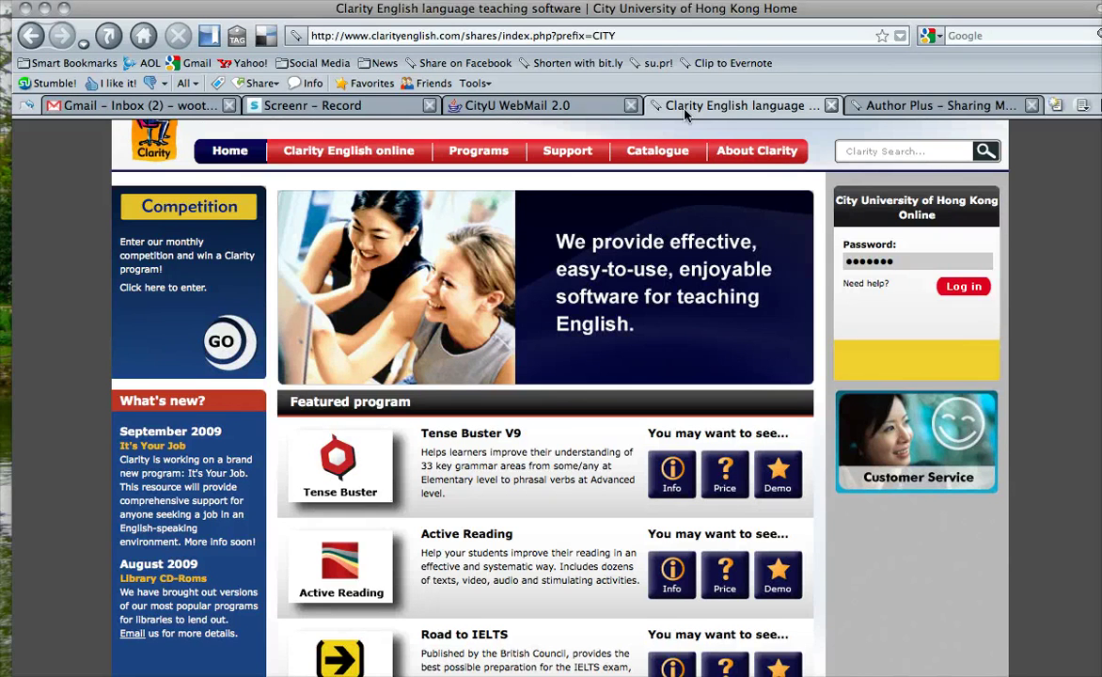
double_click(544, 38)
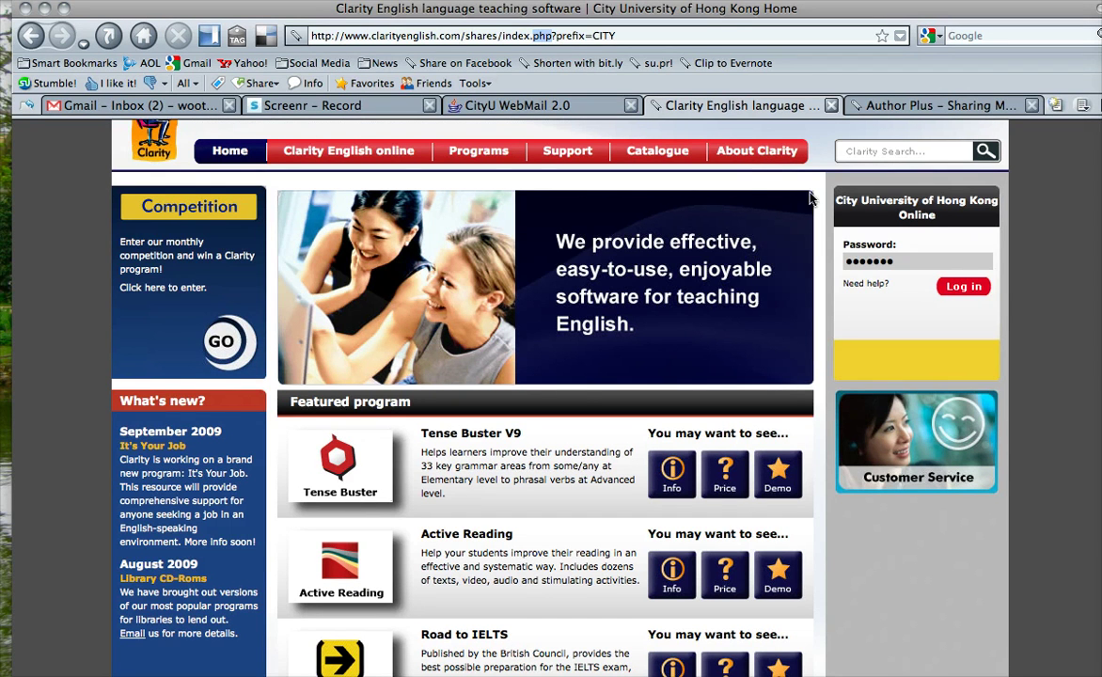
click(890, 265)
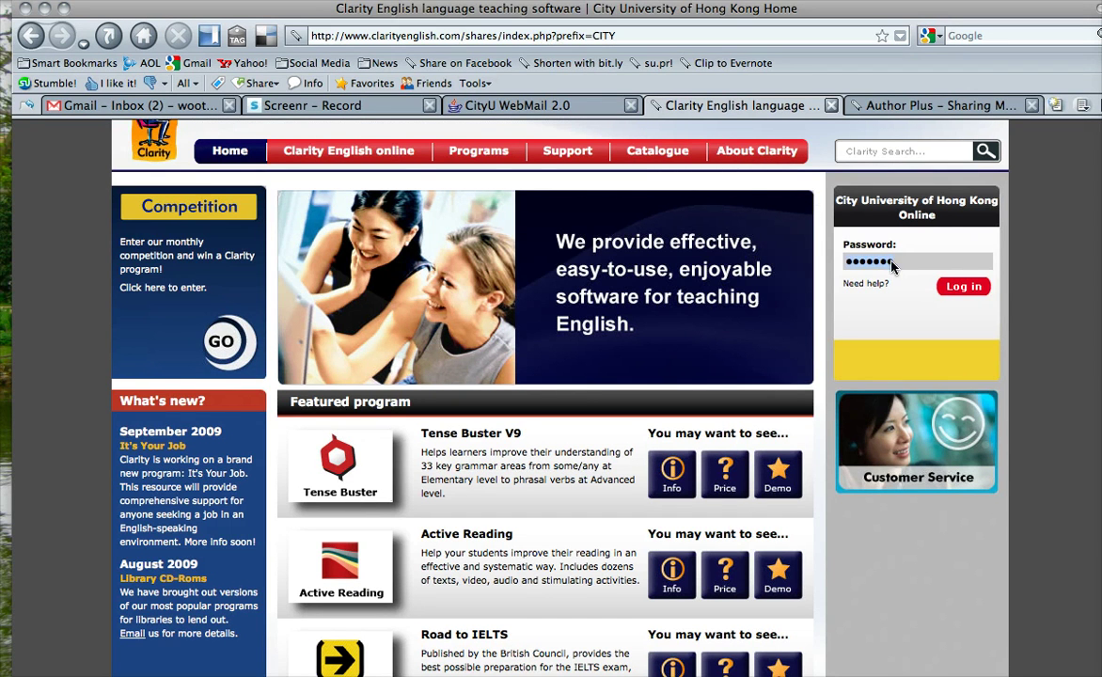
click(978, 290)
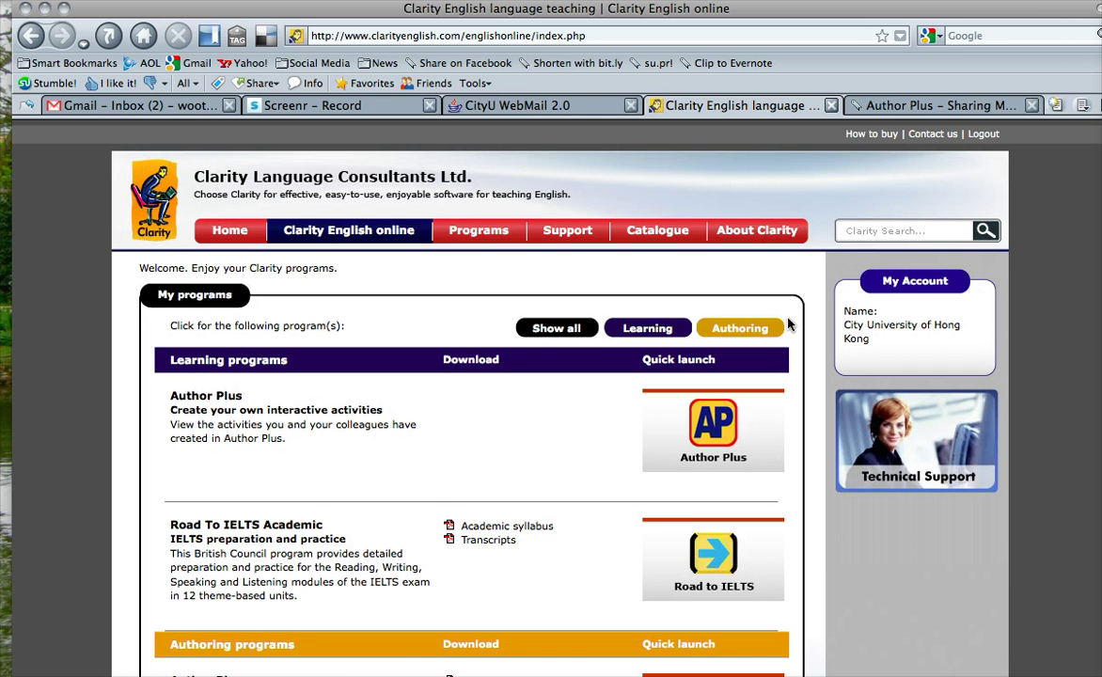
Step: Scroll down to Authoring programs and launch Author Plus from the Clarity English site
scroll(788, 324, down, 5)
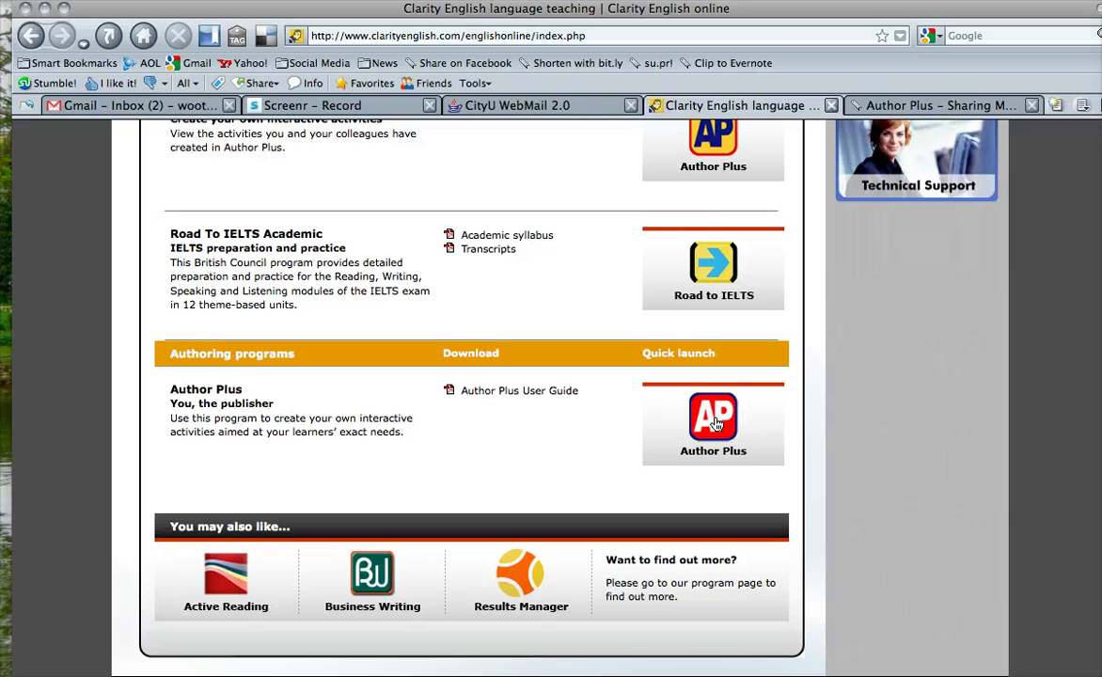
click(714, 424)
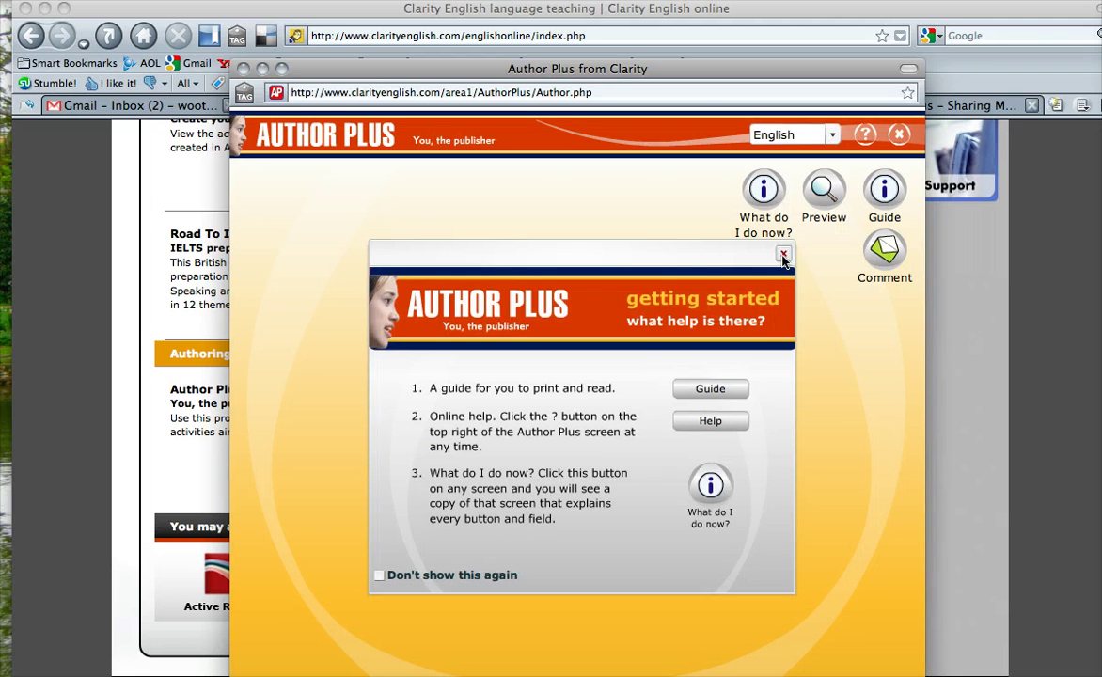
Step: Close the getting-started help and add a new course named John's Test Course
click(783, 255)
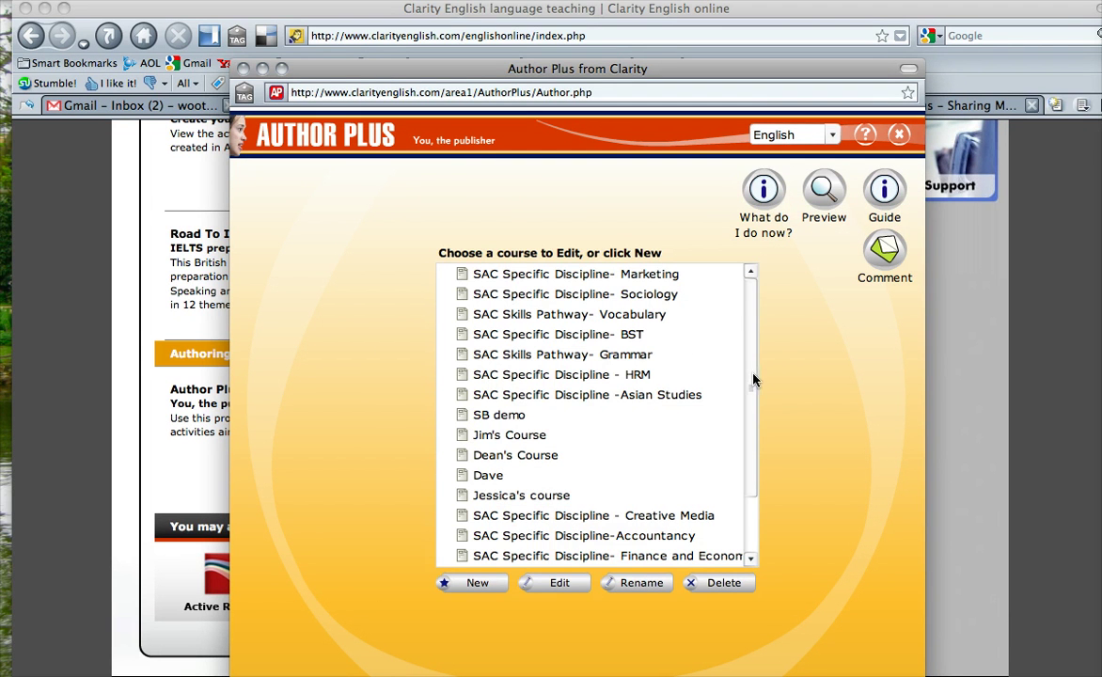
drag(751, 377, 764, 452)
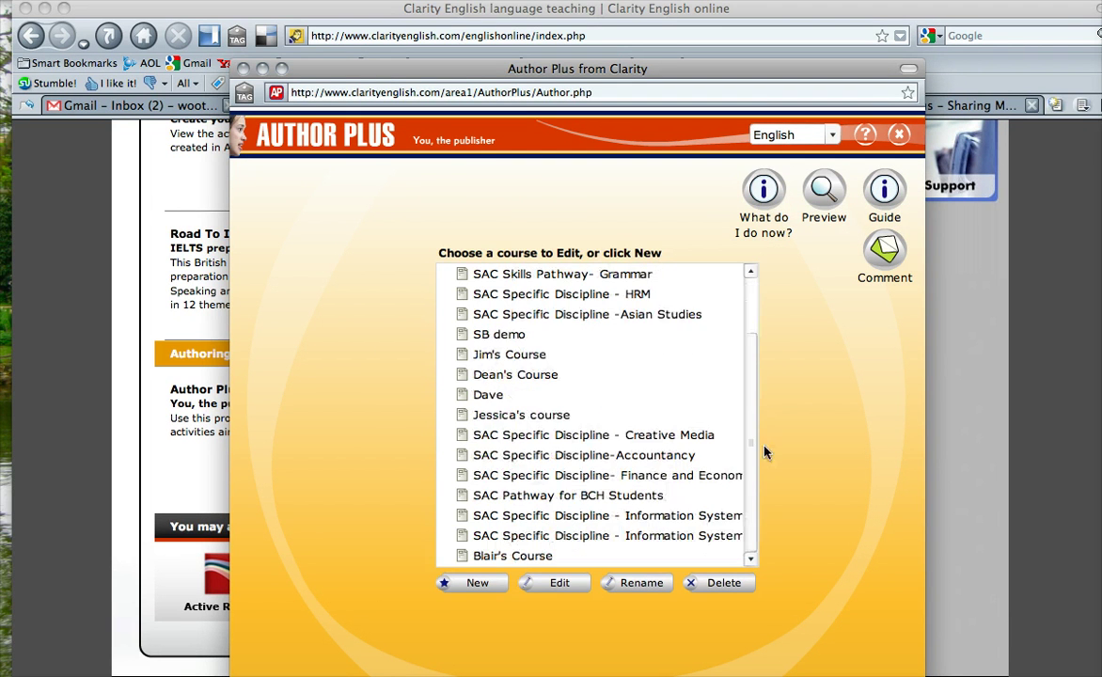
click(472, 585)
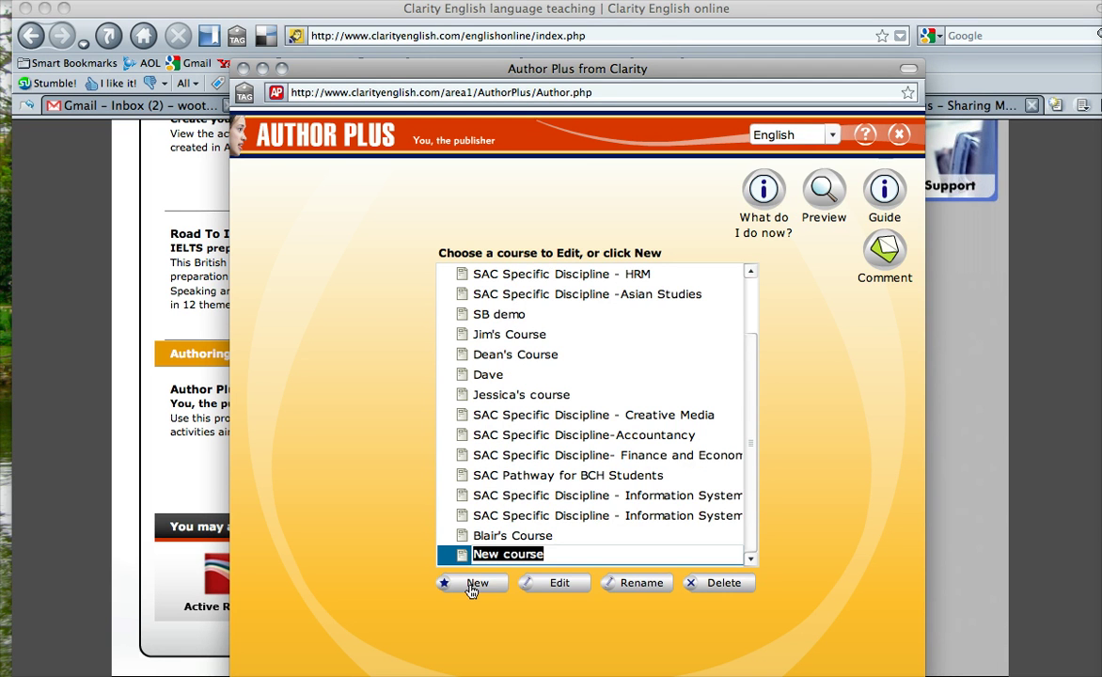
text(John's)
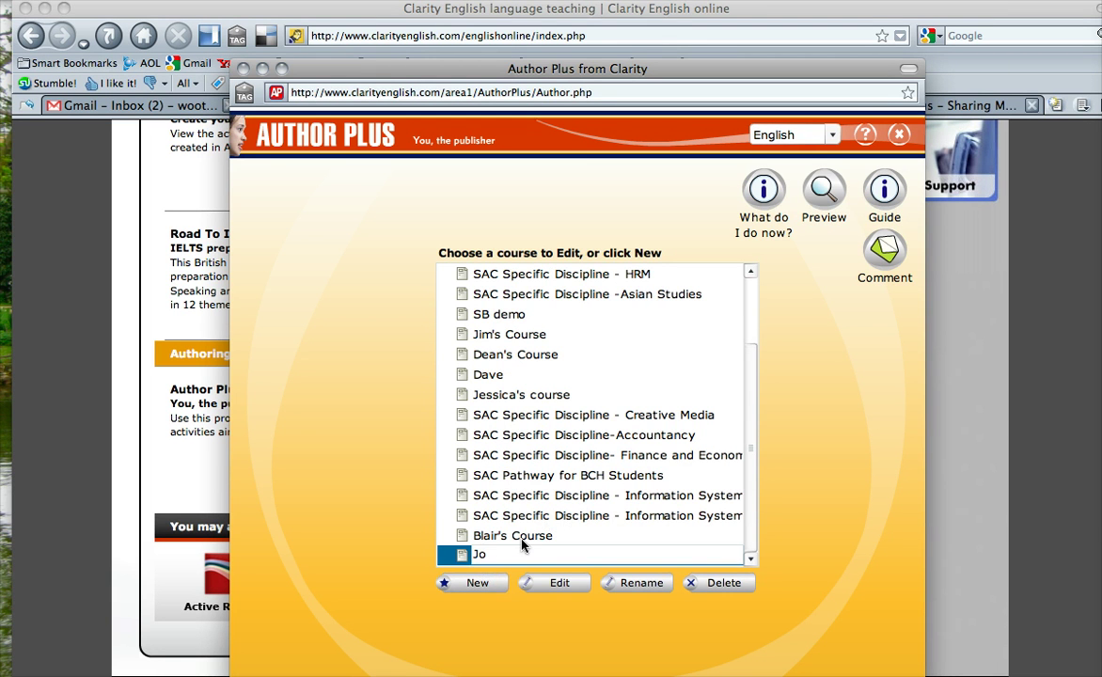
text( Test Course)
key(Return)
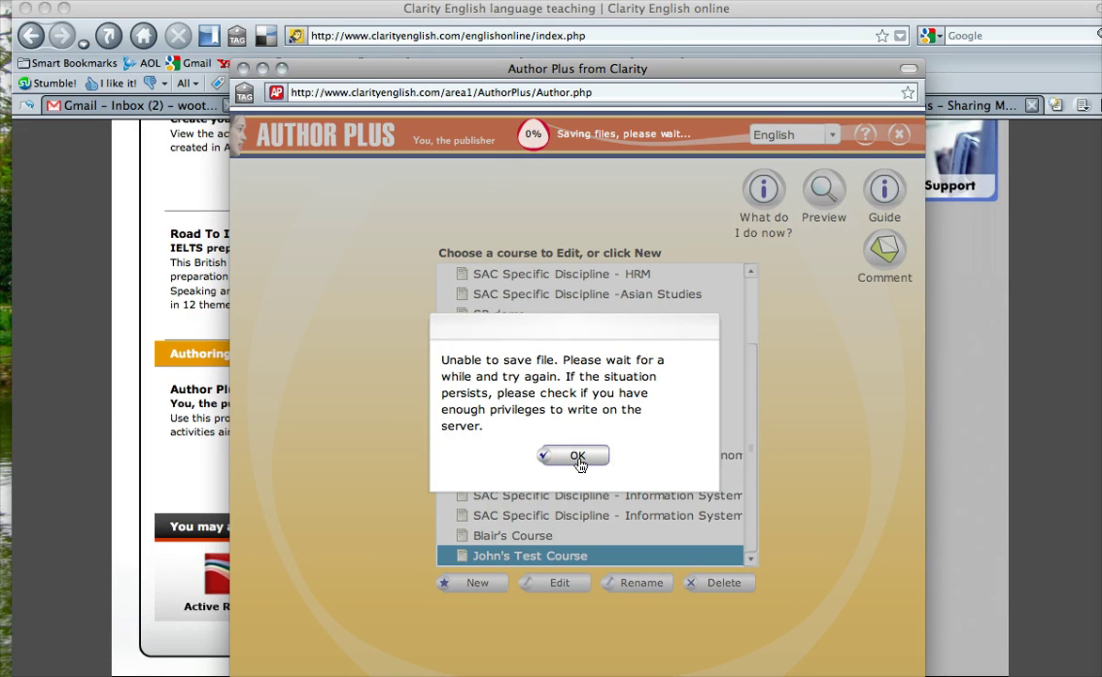
Step: Dismiss the save error and add a unit named My First Unit to the course
click(577, 456)
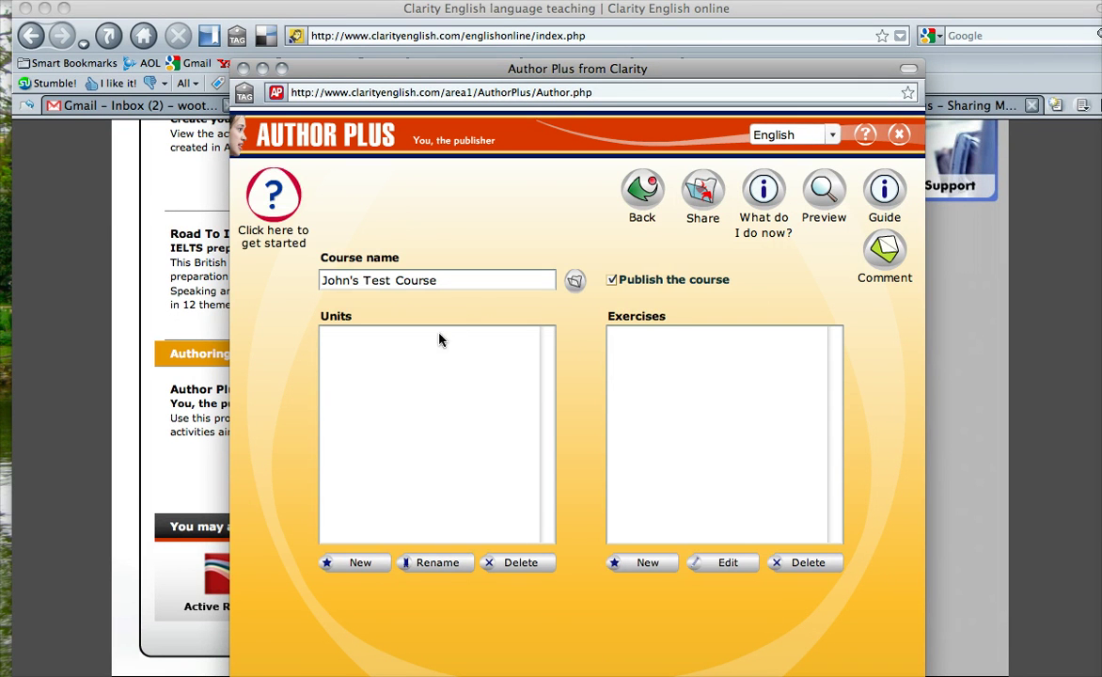
click(359, 564)
text(M)
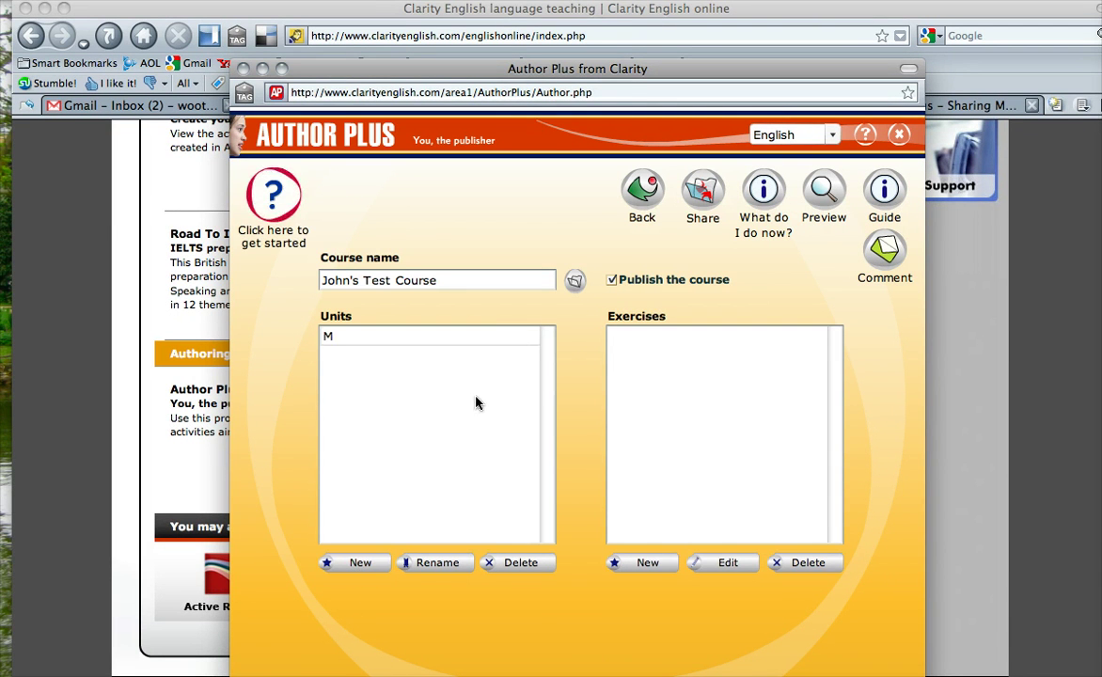
text(y First Unit)
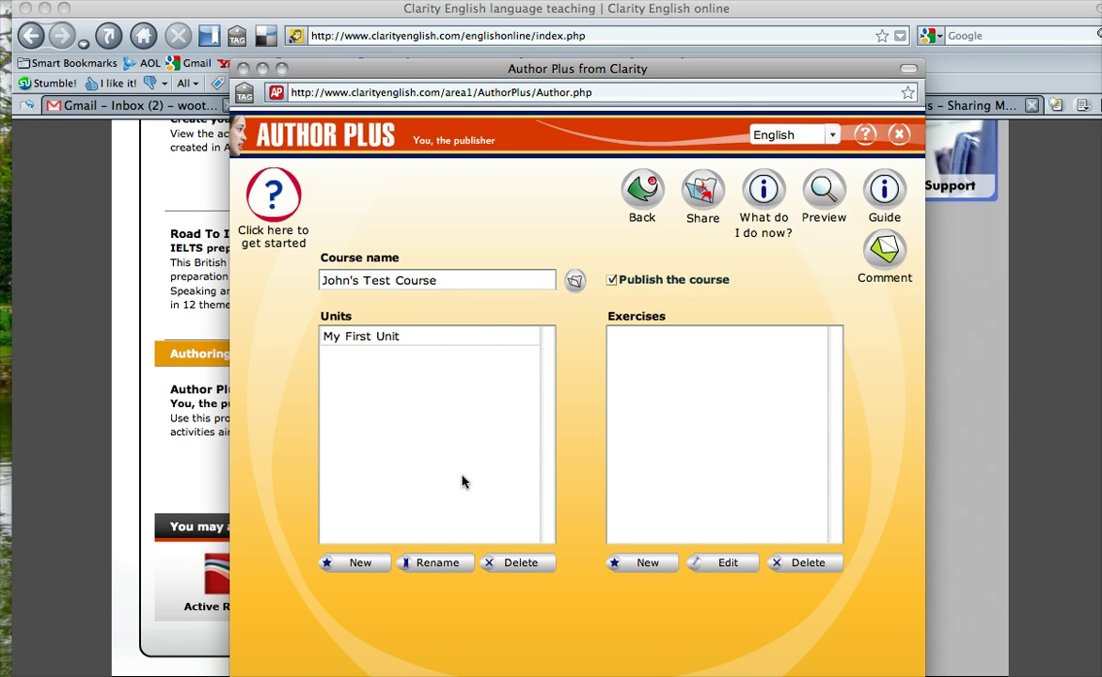
click(663, 564)
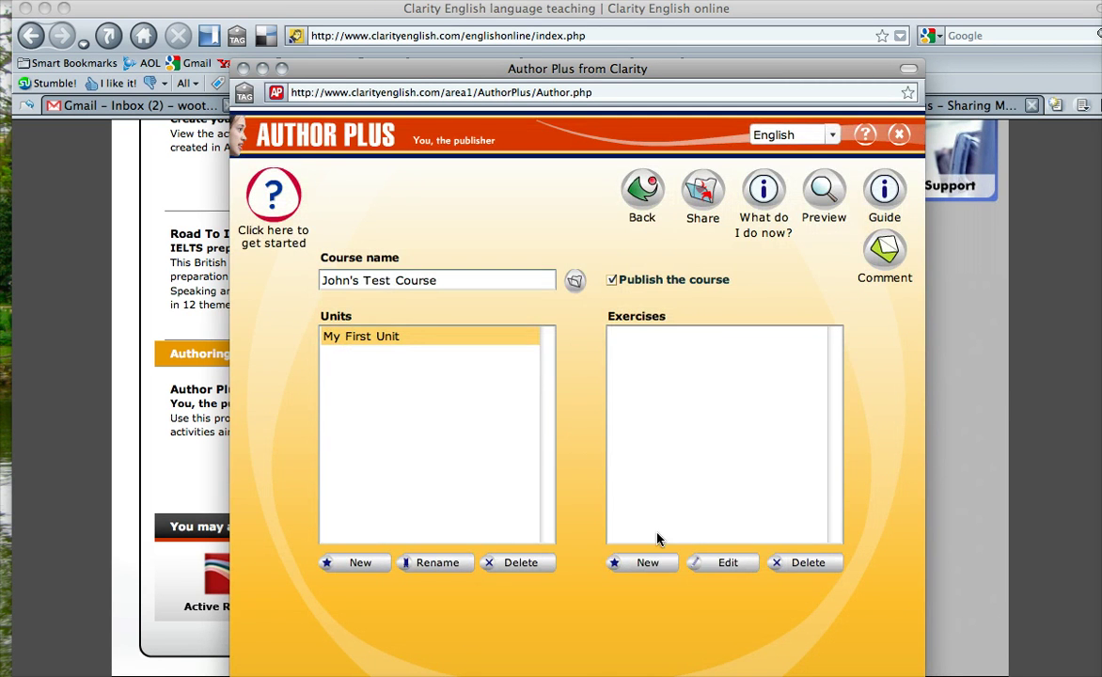
Step: Create a text-based Gapfill exercise with the menu name My First Gapfill
click(649, 563)
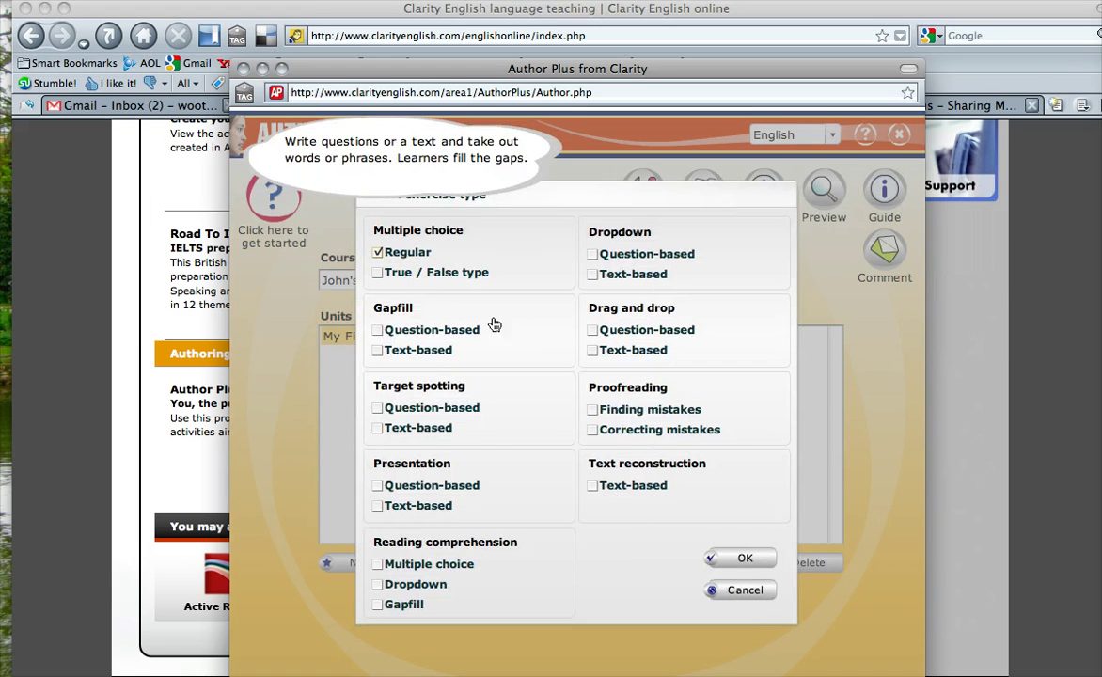
click(378, 349)
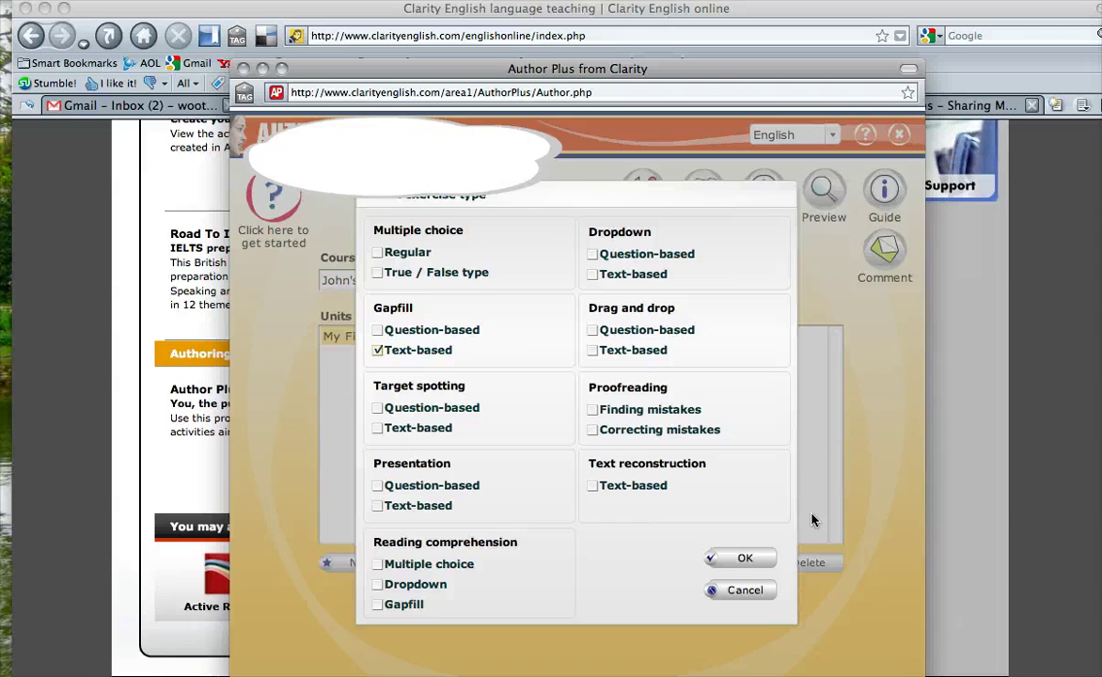
click(746, 559)
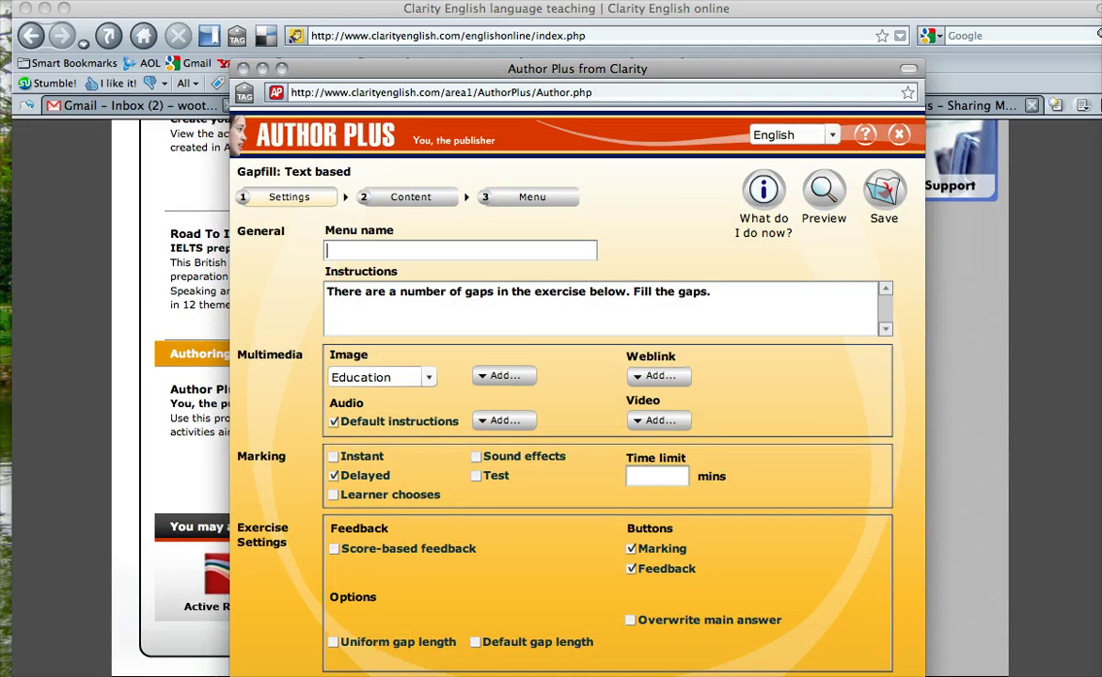
text(My First Gapfill)
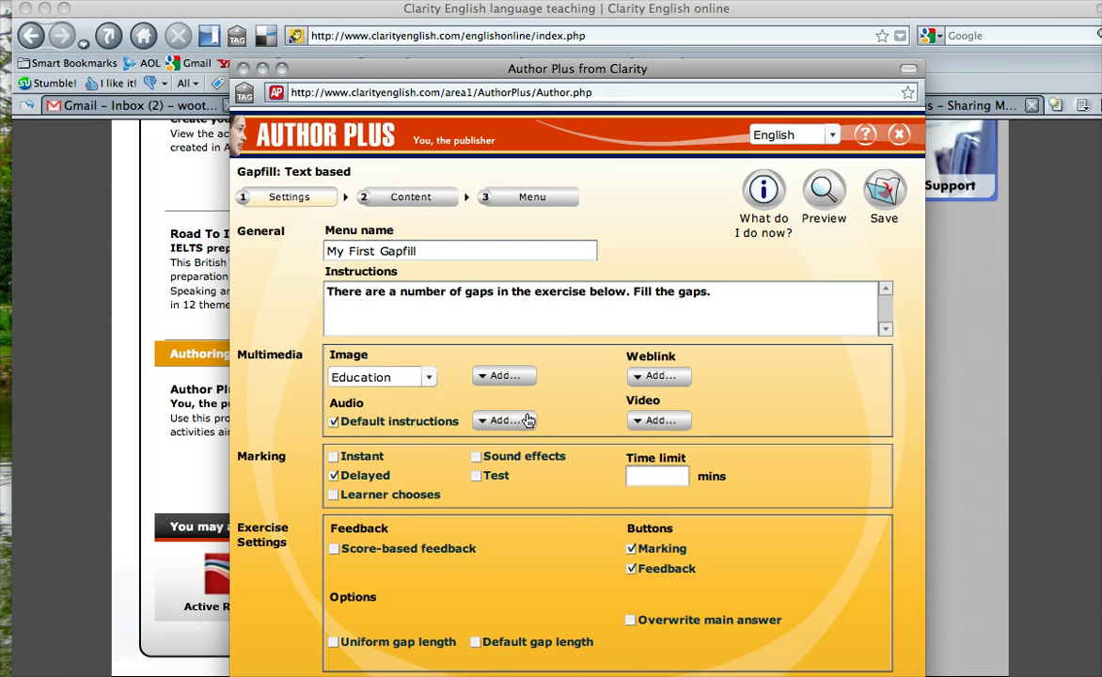
Step: Paste the Road to IELTS paragraph into the gapfill content and make This a gap
click(411, 197)
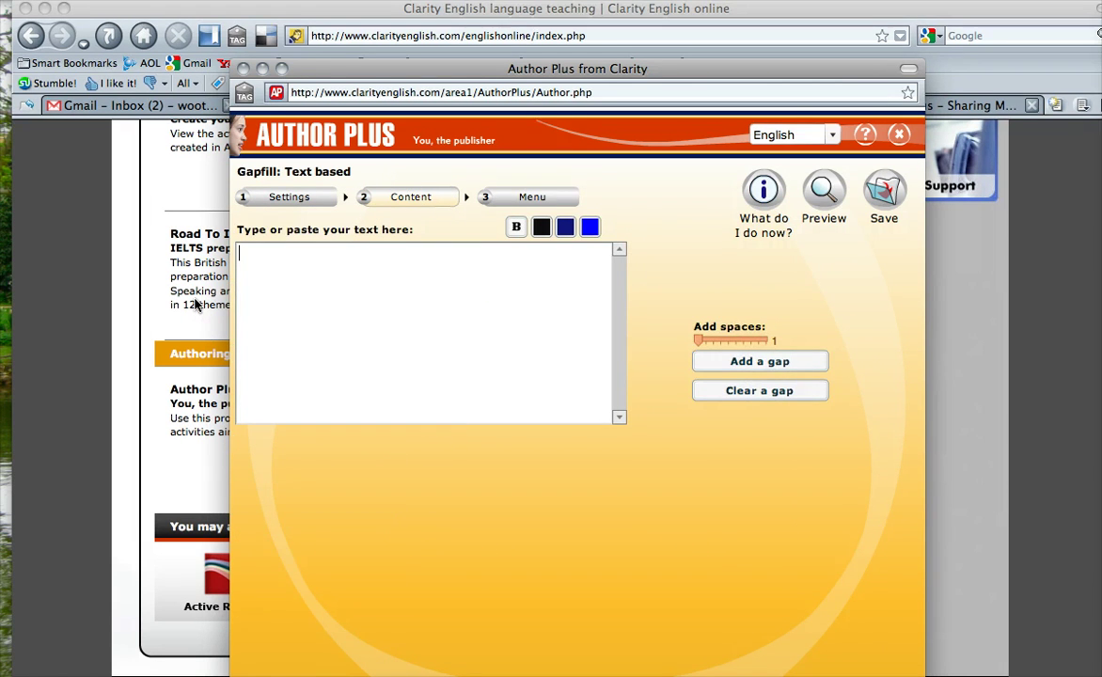
key(super+w)
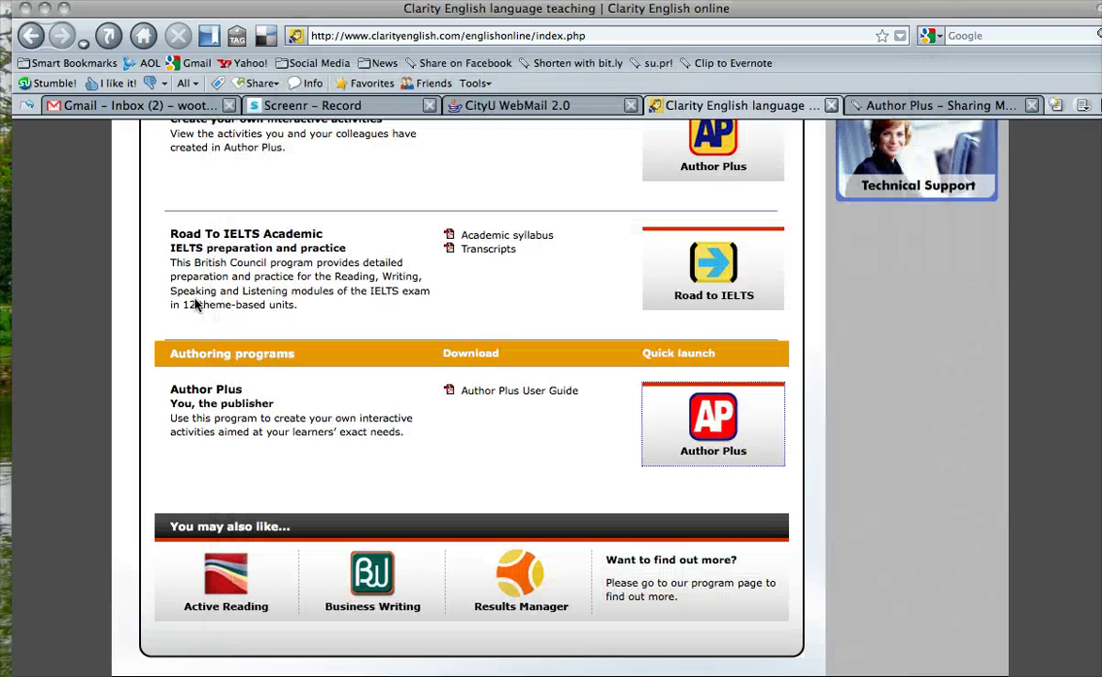
drag(299, 306, 169, 264)
key(super+c)
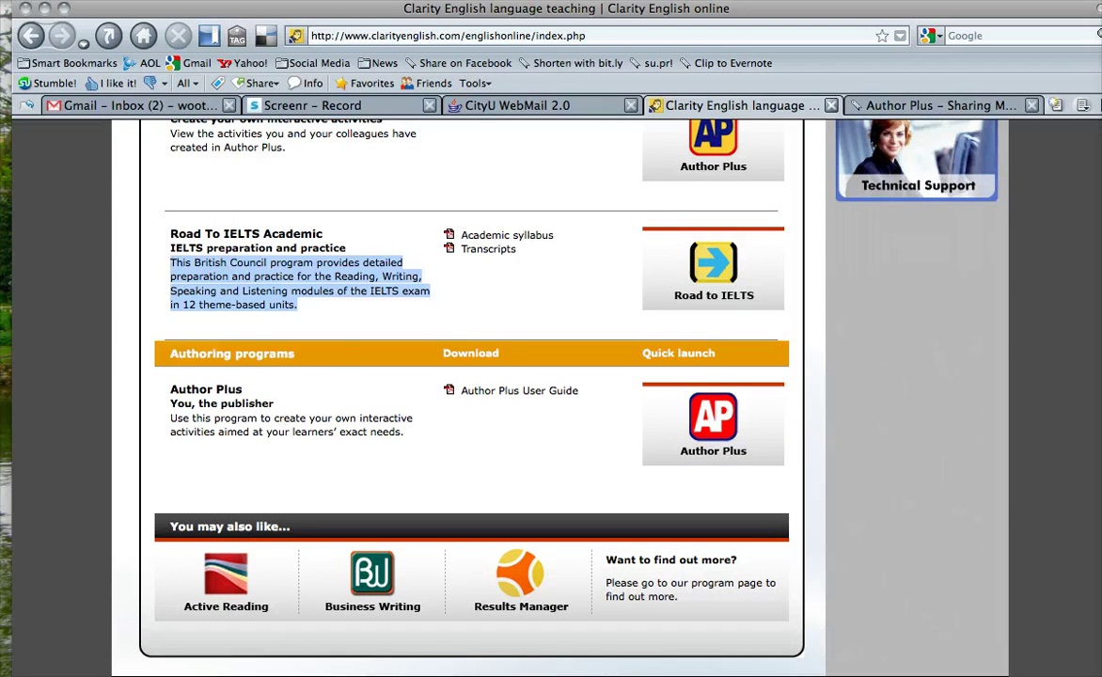
key(F9)
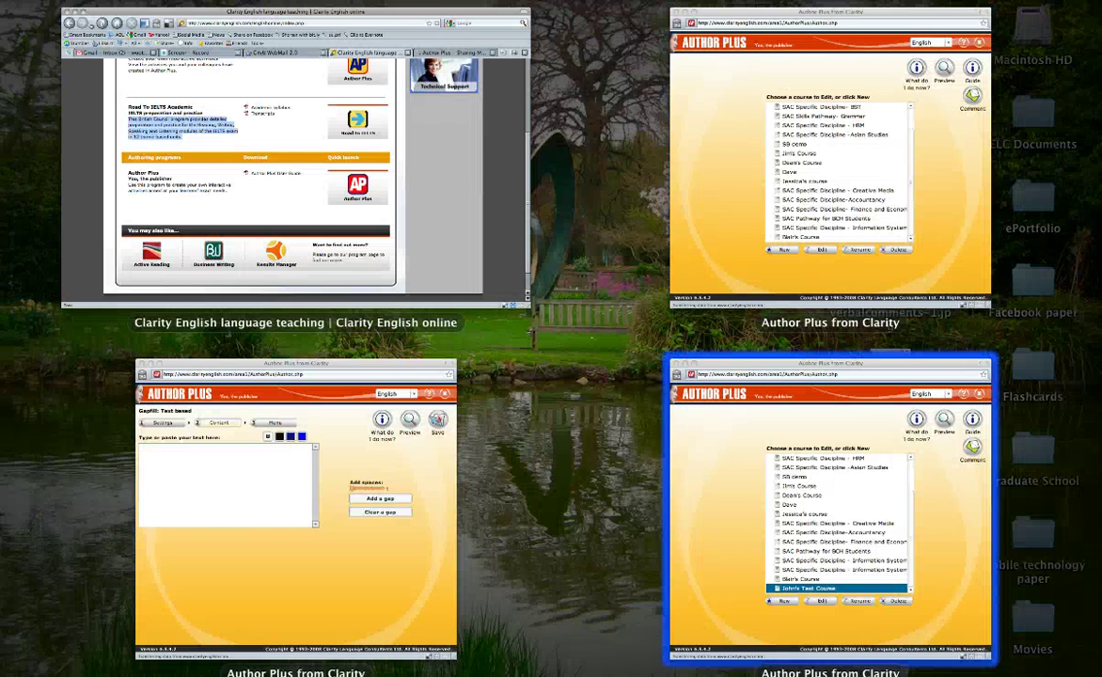
click(376, 387)
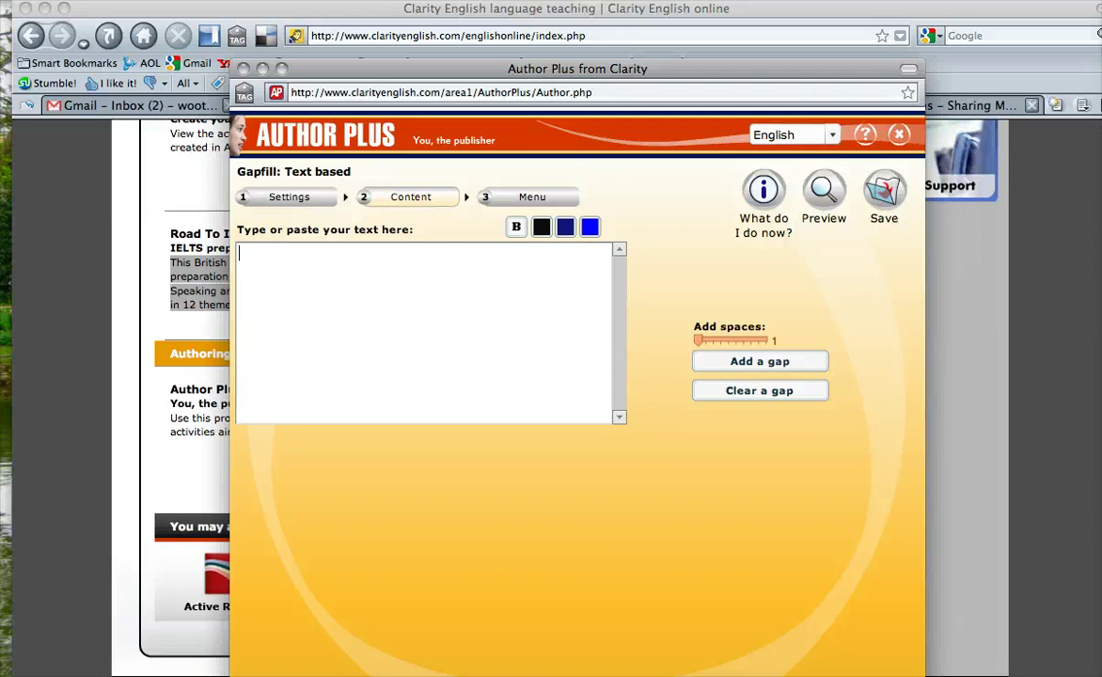
key(super+v)
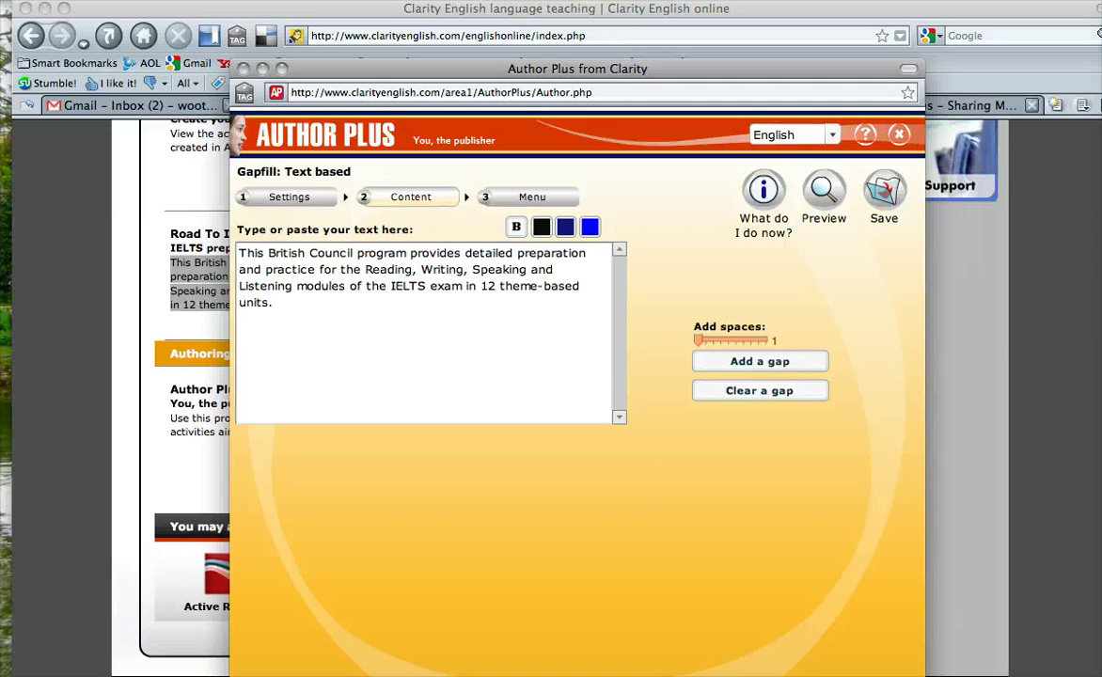
double_click(251, 253)
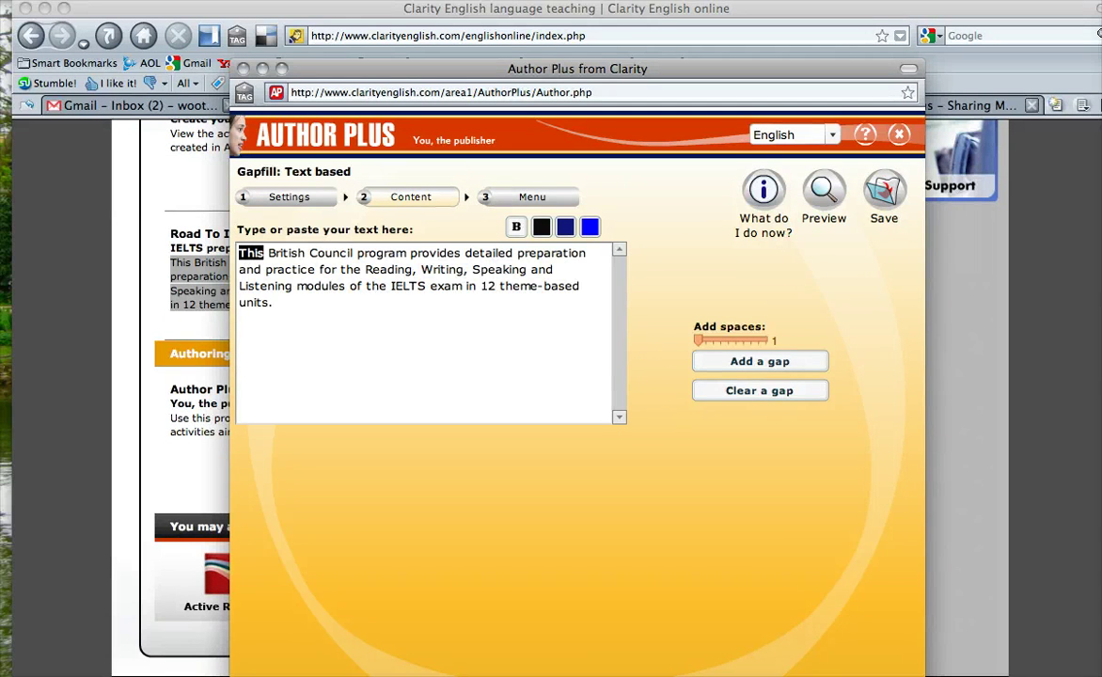
click(759, 367)
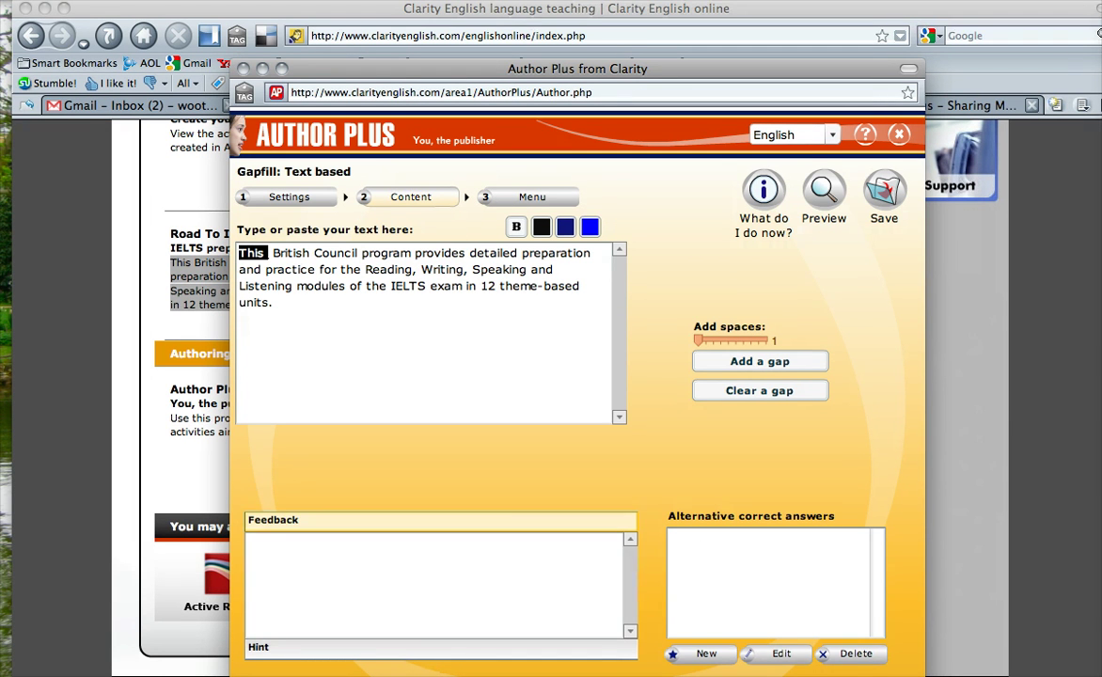
Step: Turn the words British, Council and IELTS into gaps
double_click(291, 253)
click(752, 362)
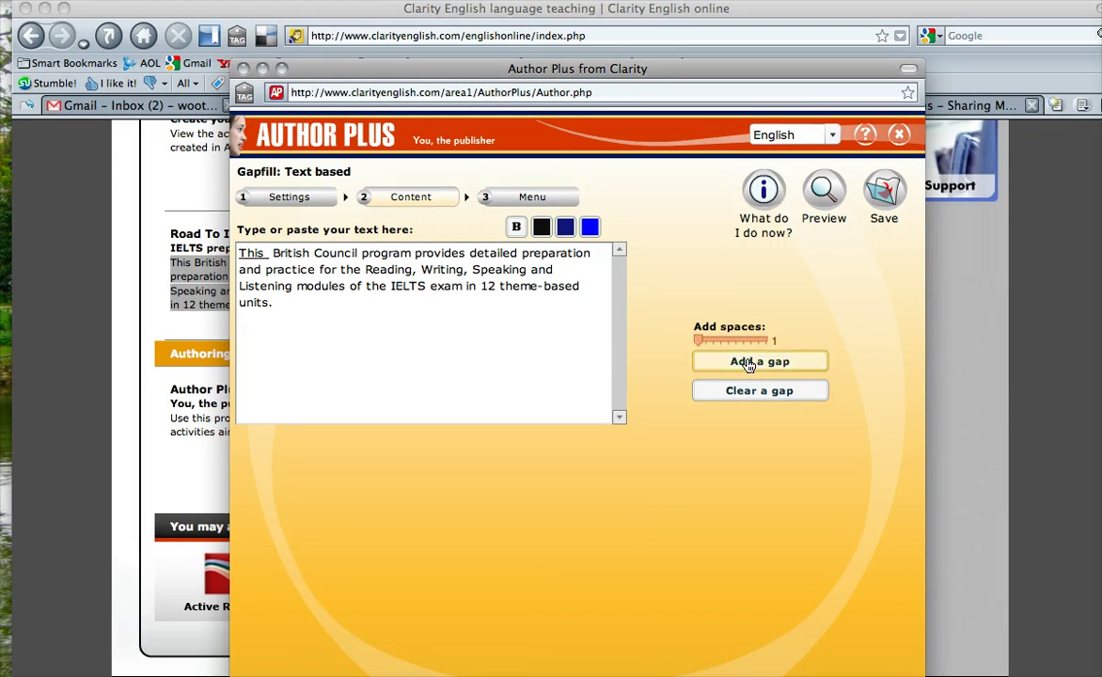
double_click(340, 253)
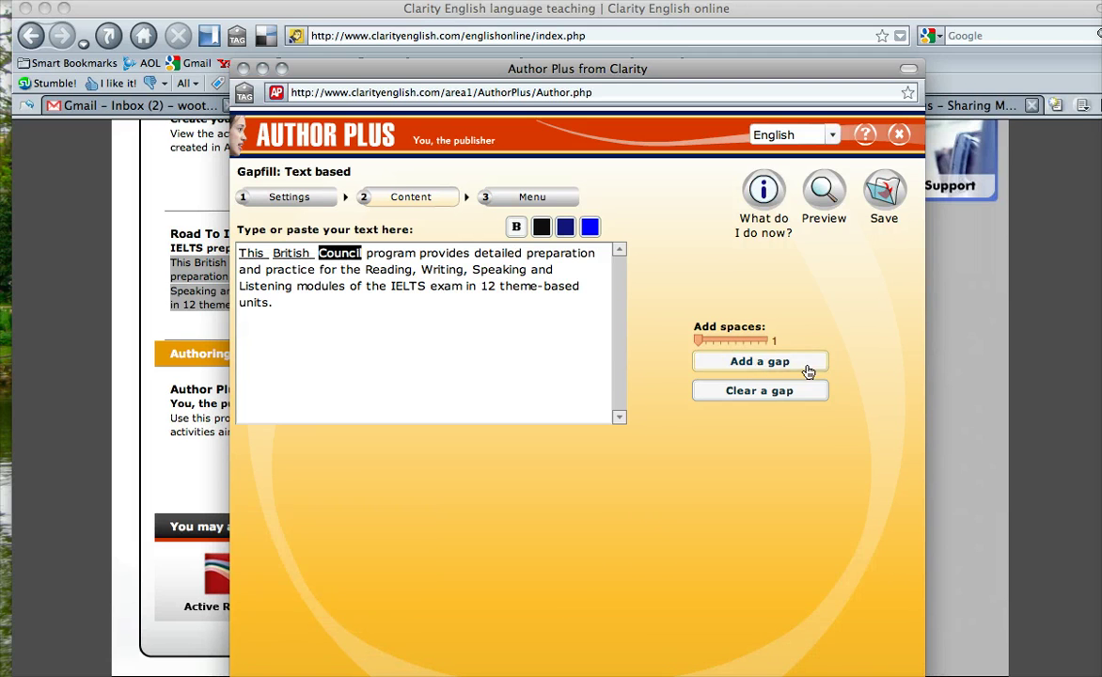
click(758, 362)
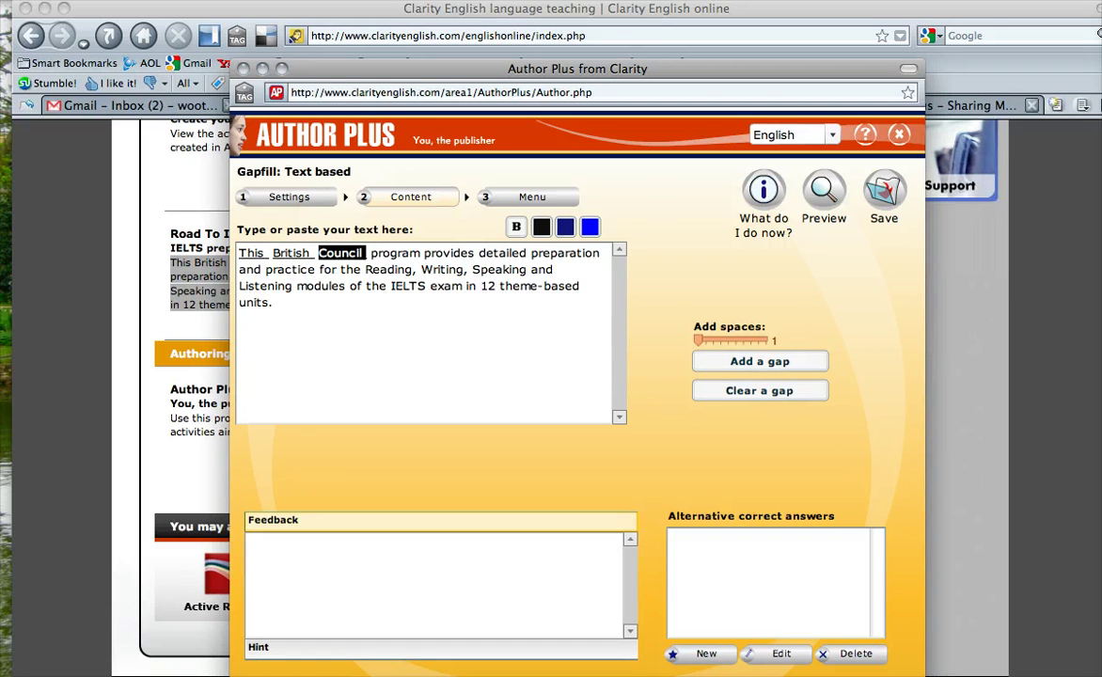
double_click(409, 286)
click(732, 362)
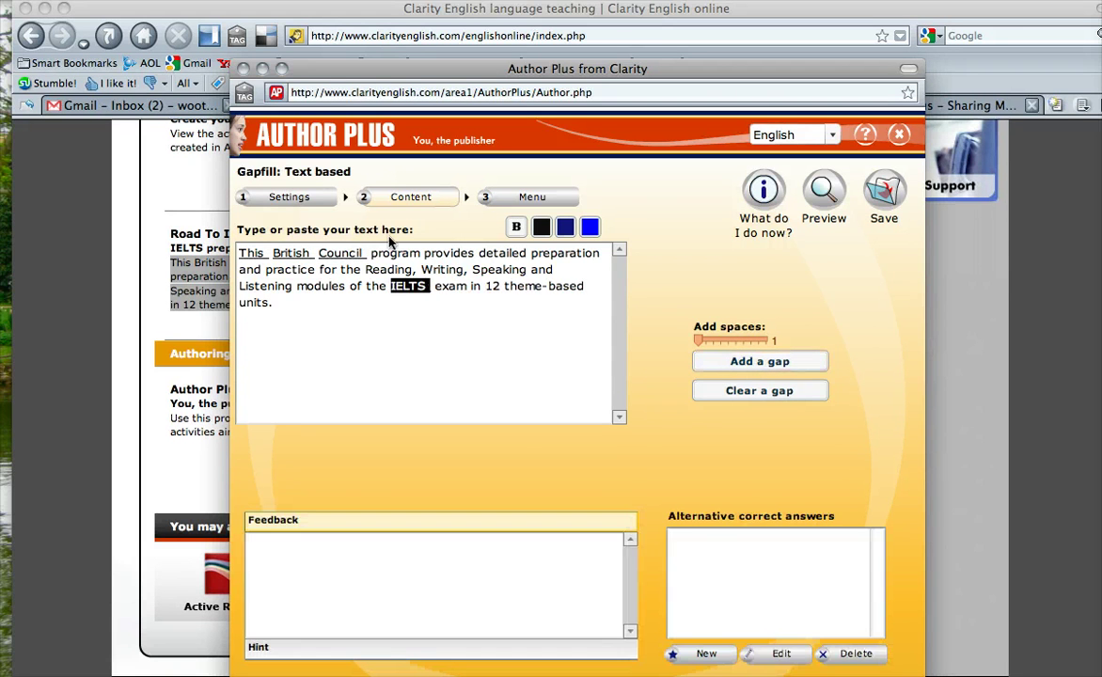
Step: Turn exam, program and provides into gaps, then save the exercise
double_click(450, 286)
click(774, 368)
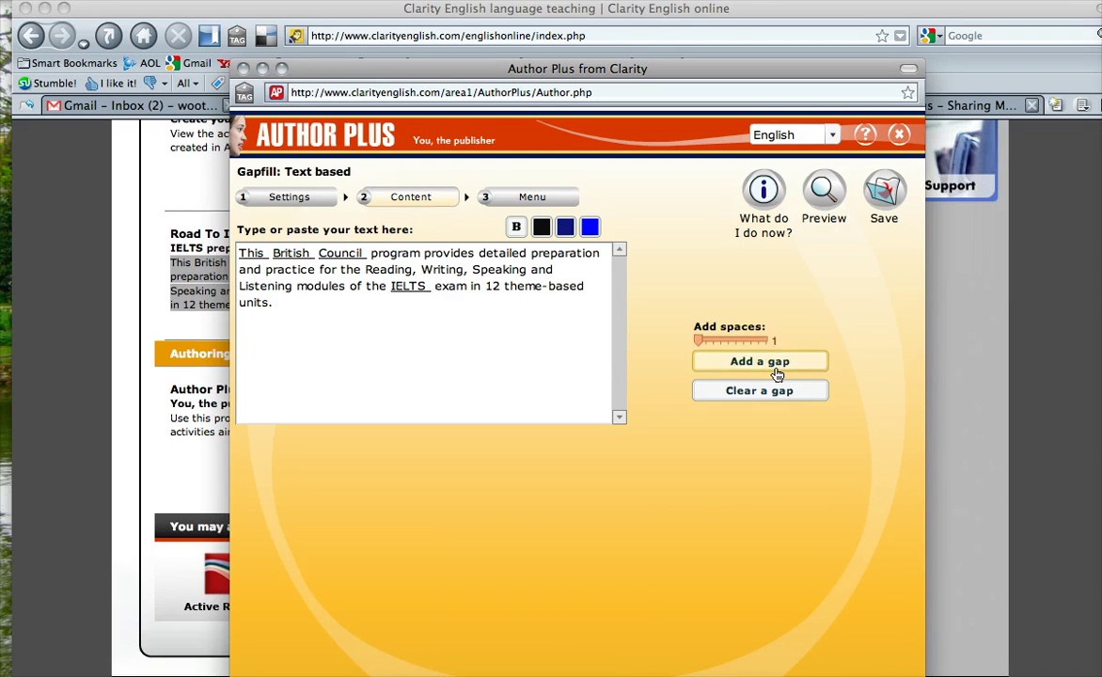
click(760, 362)
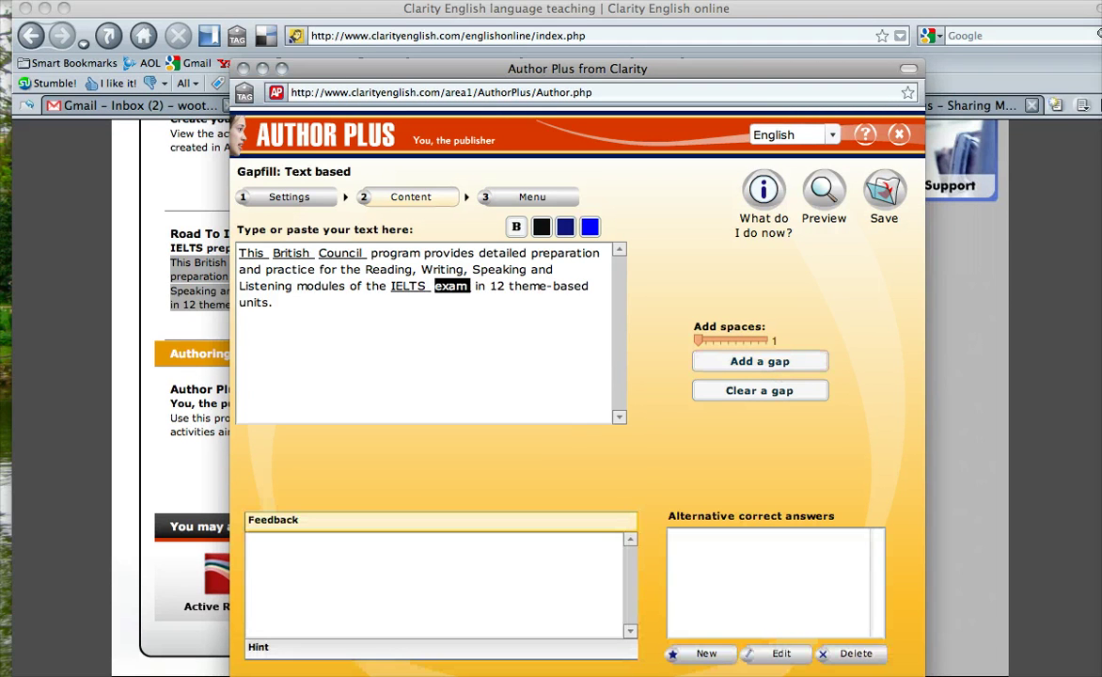
double_click(396, 253)
click(747, 363)
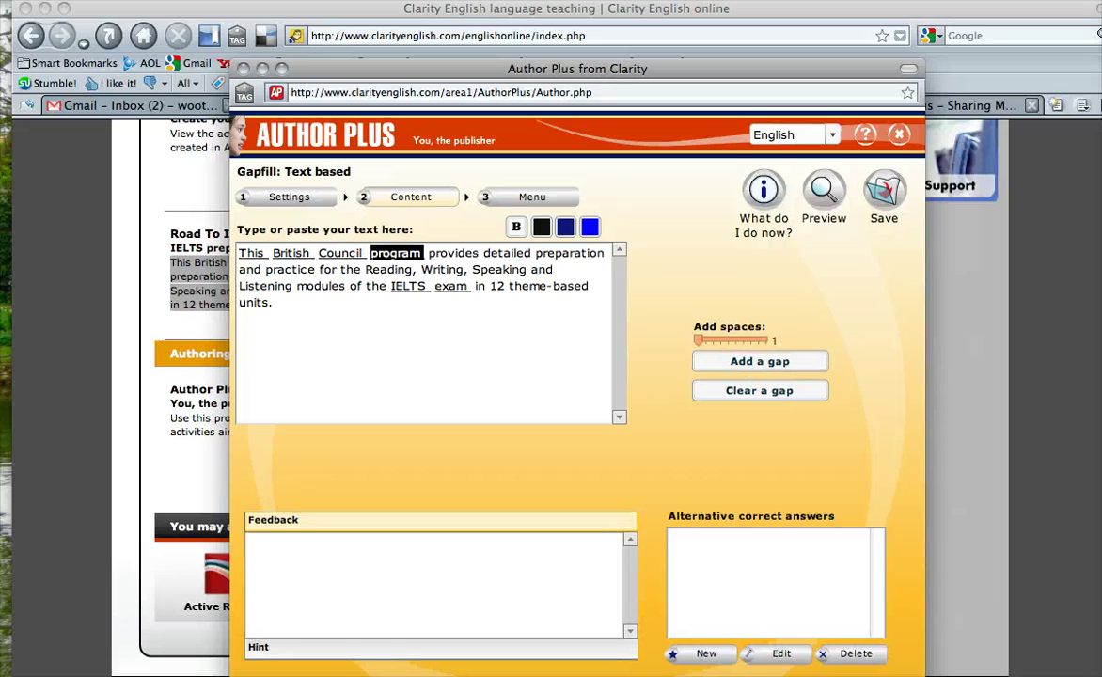
double_click(453, 253)
click(704, 361)
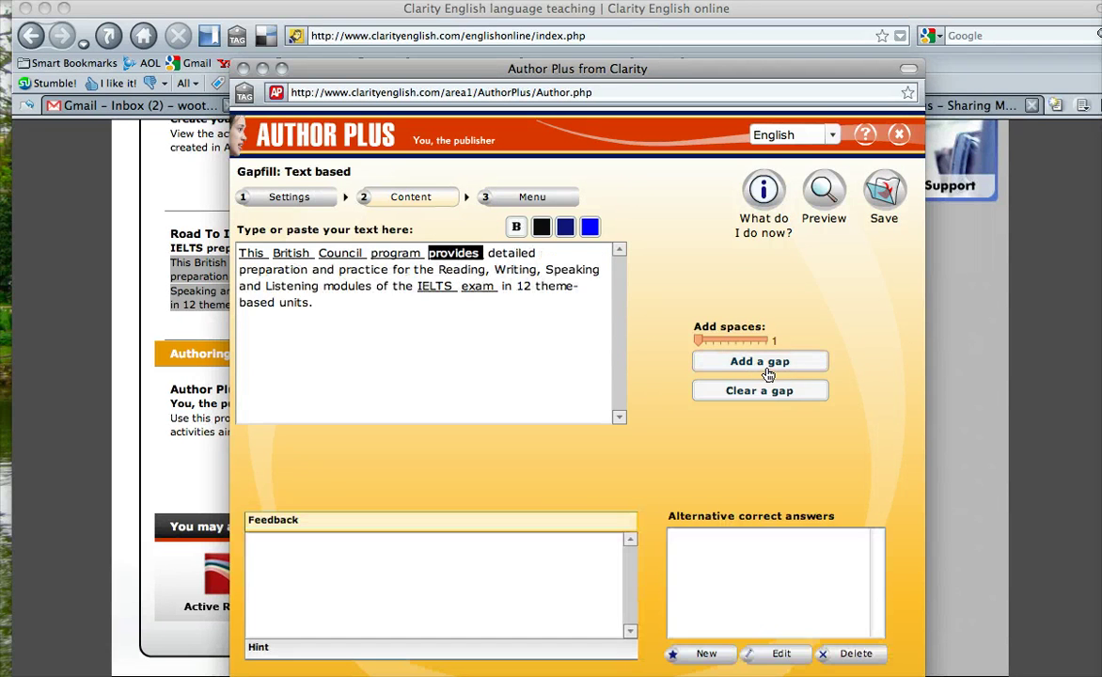
click(885, 198)
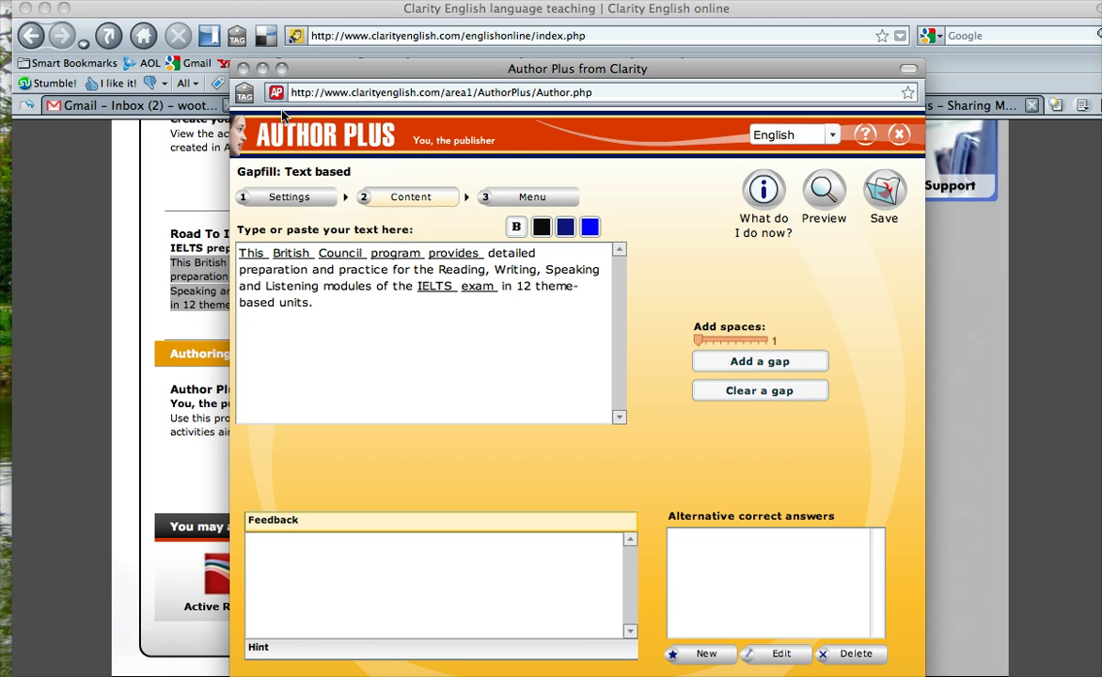
Step: Return to the course list and open Contextual Analysis Introduction in the Information Systems course
click(529, 199)
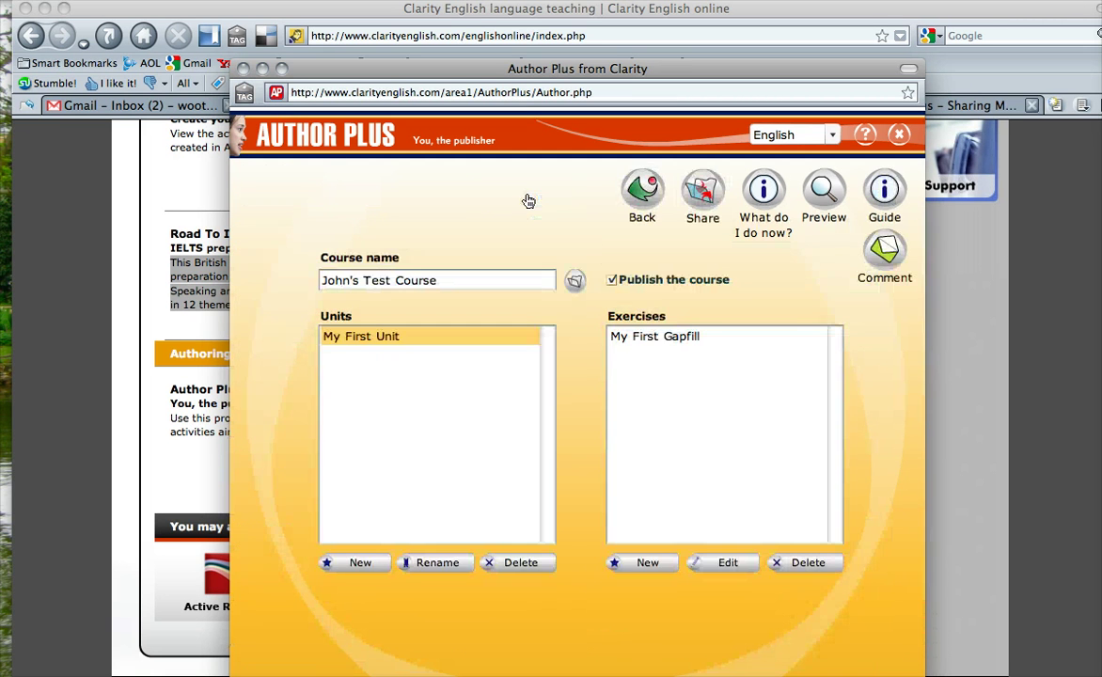
click(643, 188)
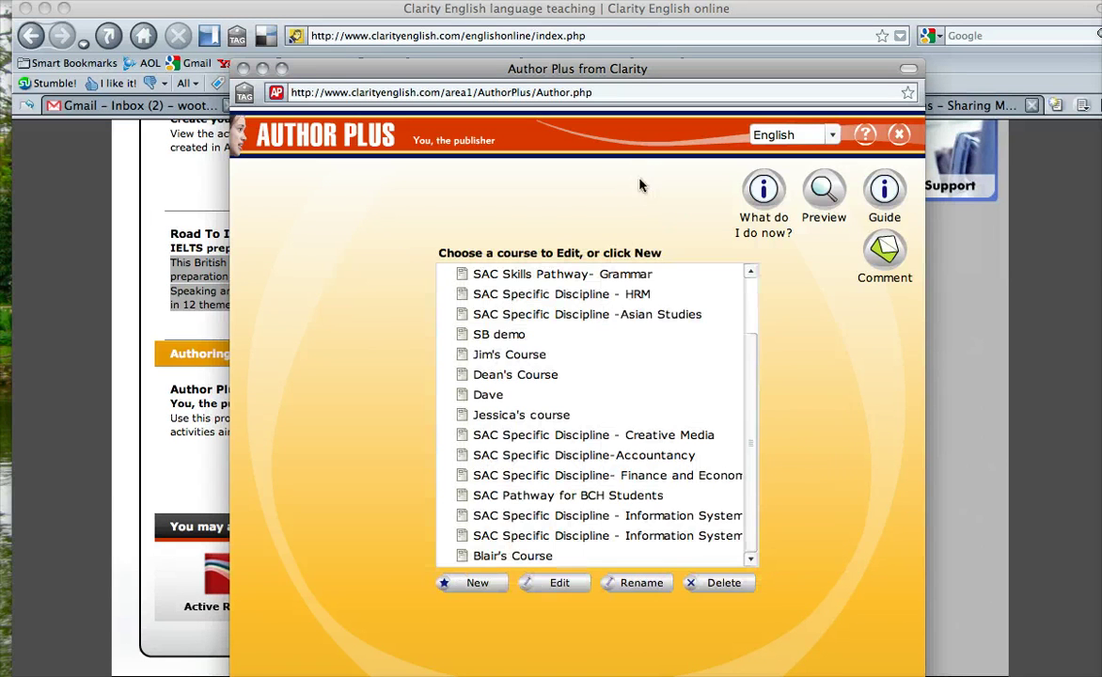
click(590, 520)
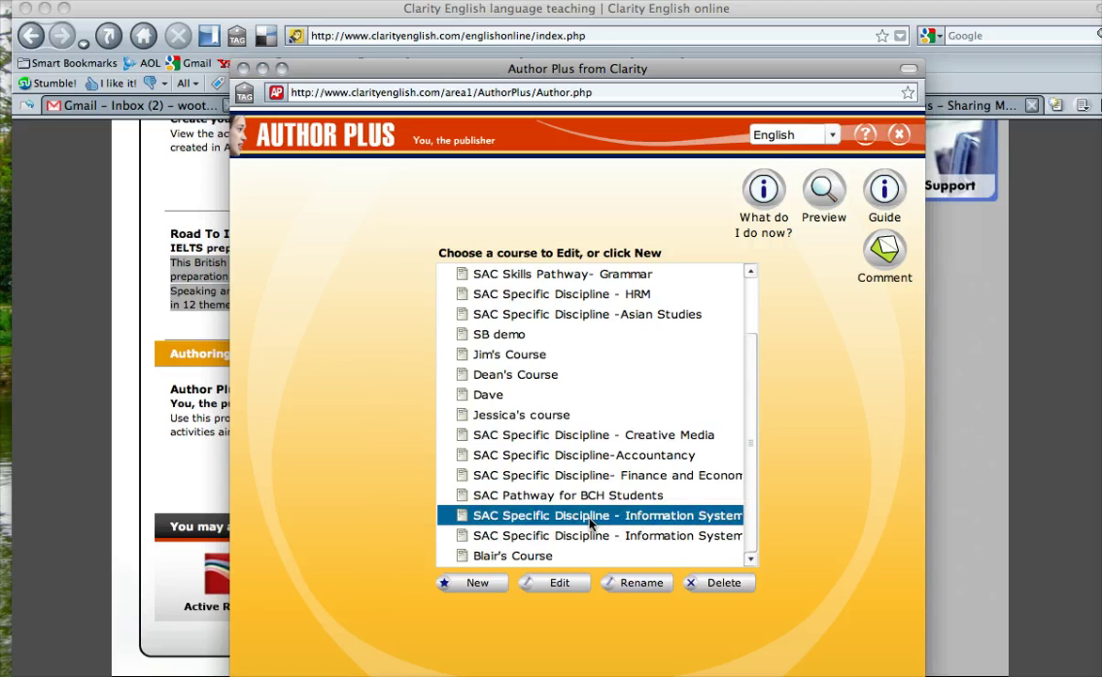
double_click(590, 520)
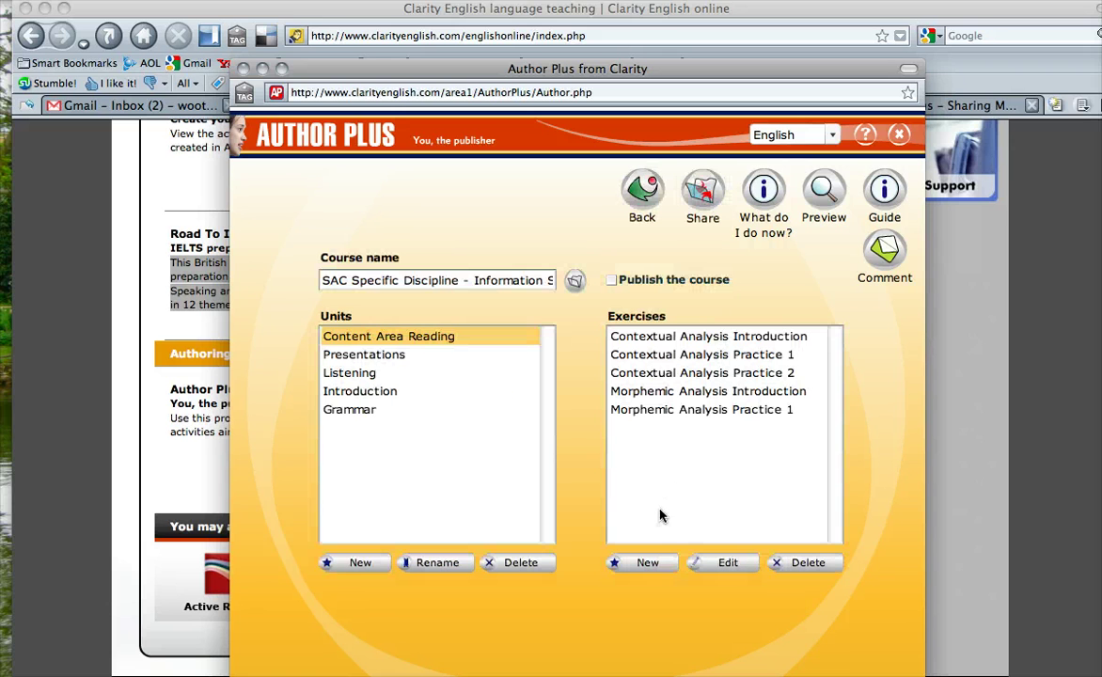
click(668, 338)
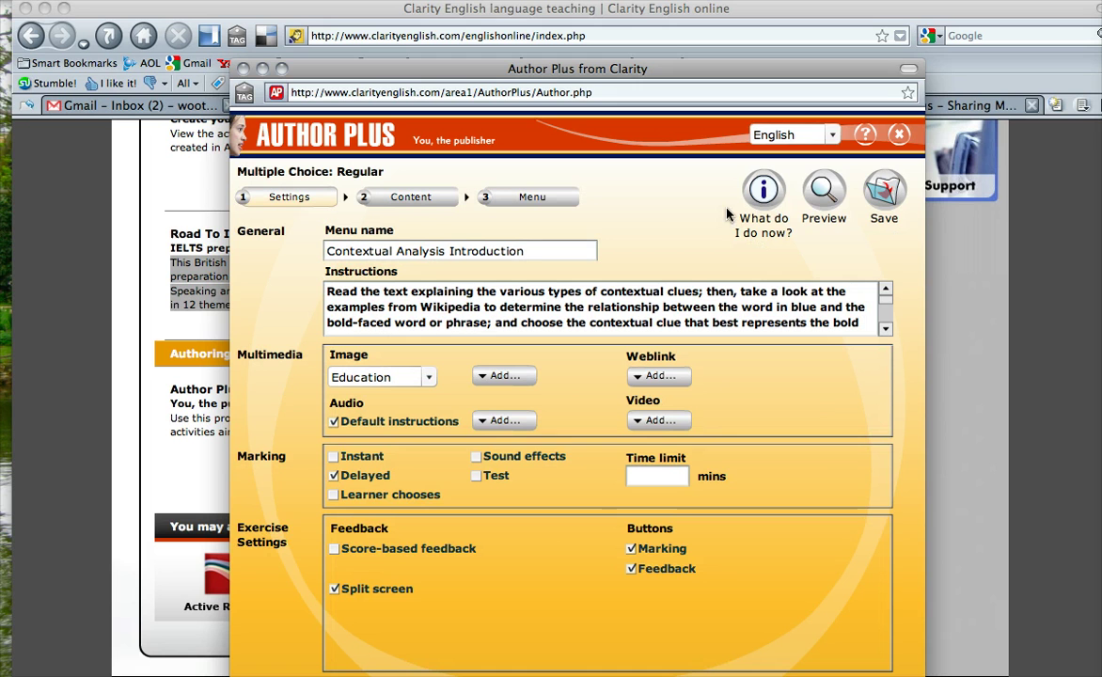
Step: Preview the Information Systems course and start Vocabulary Chunking from the Introduction unit
click(827, 188)
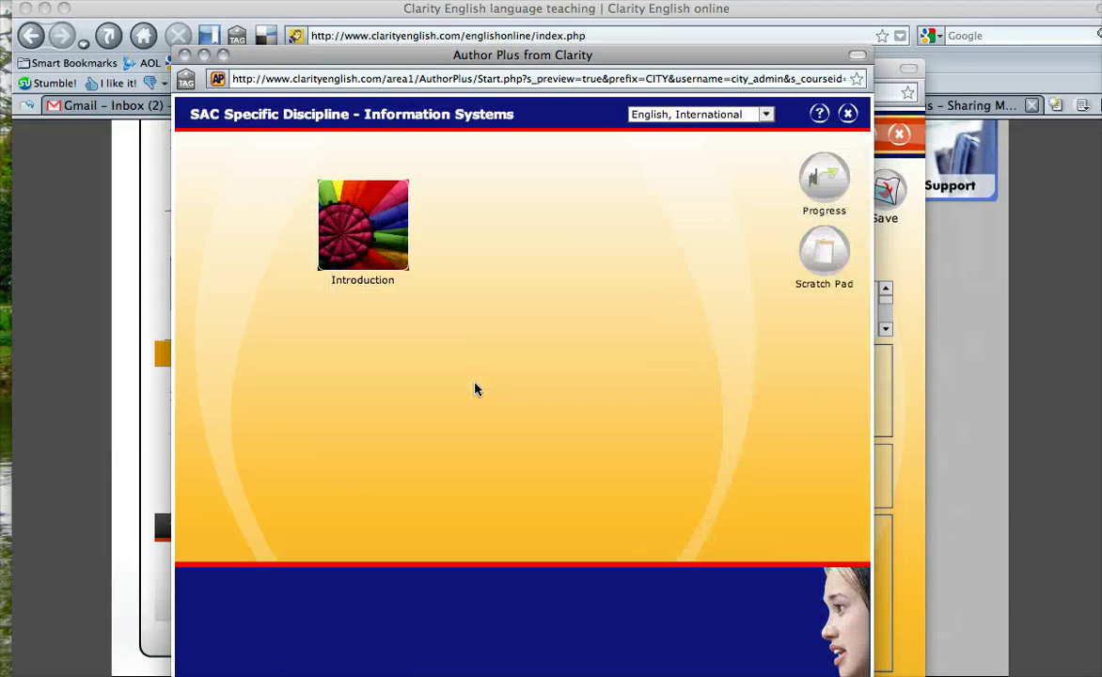
click(348, 216)
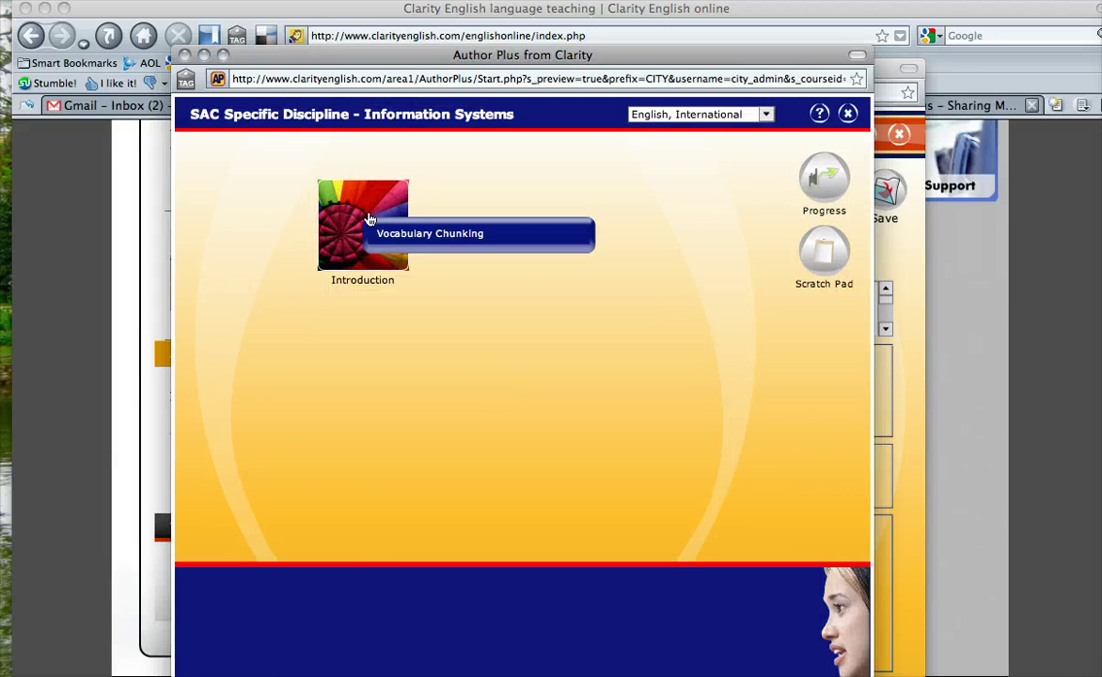
click(420, 236)
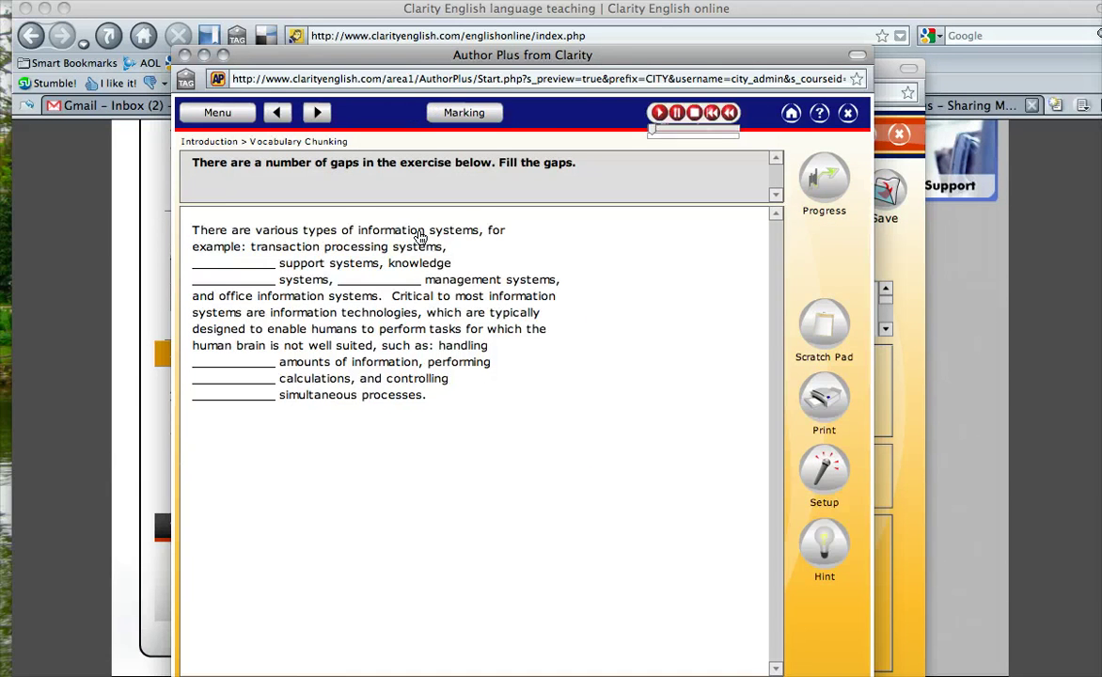
Step: Fill the Vocabulary Chunking gaps with answers such as hello, database and many
click(242, 266)
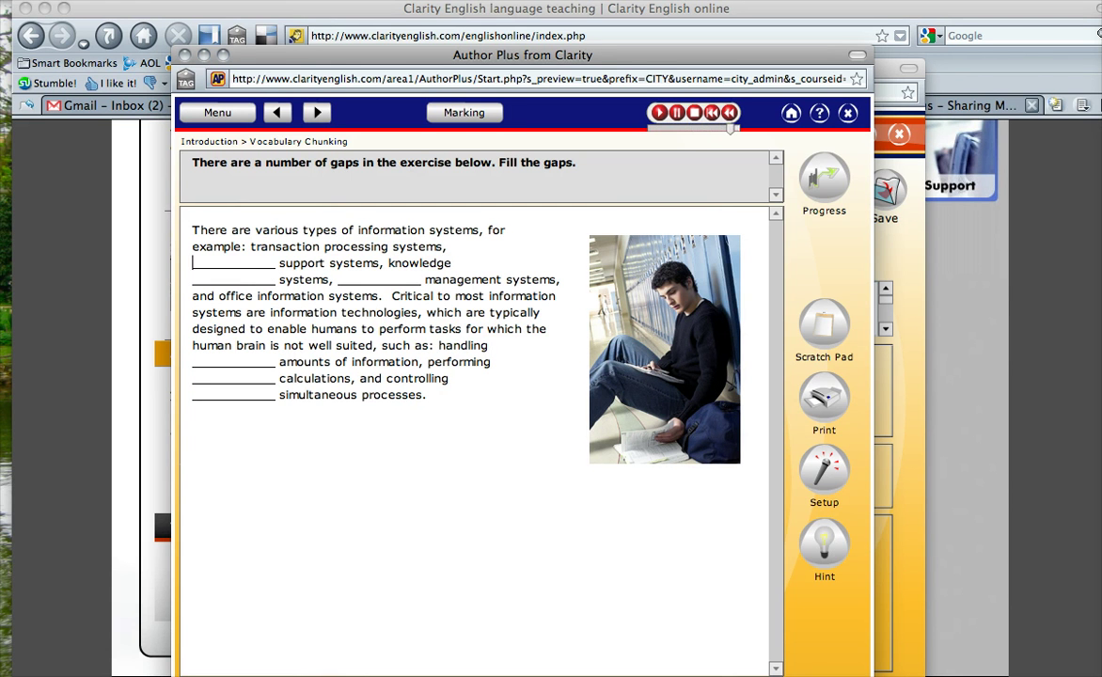
text(hello)
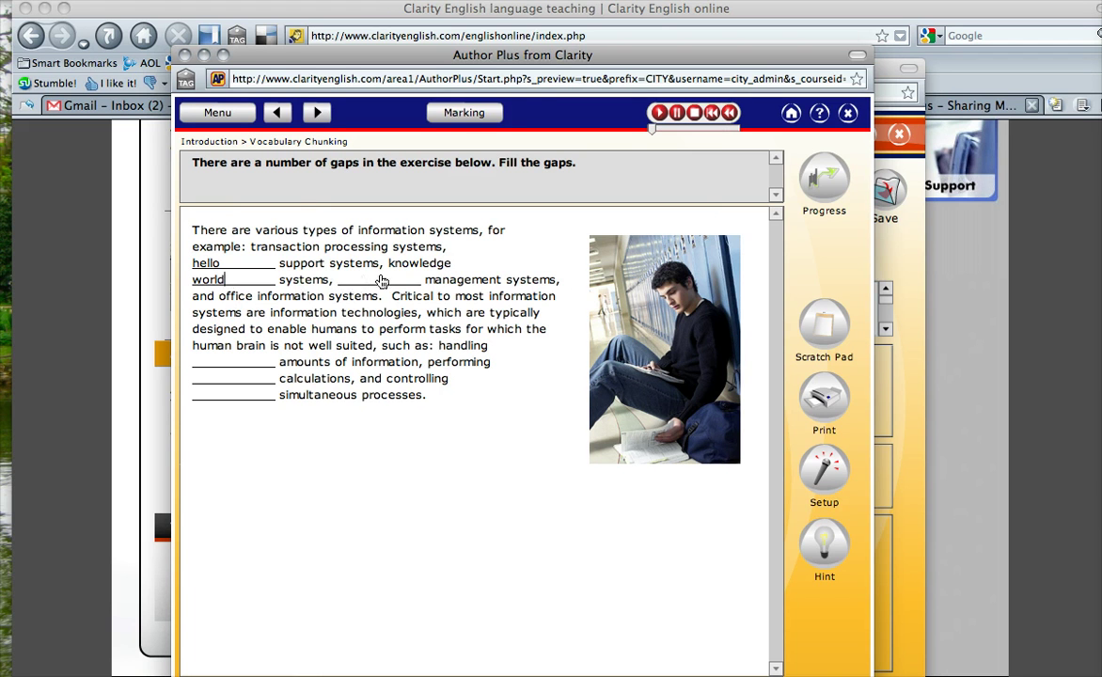
click(383, 284)
text(database)
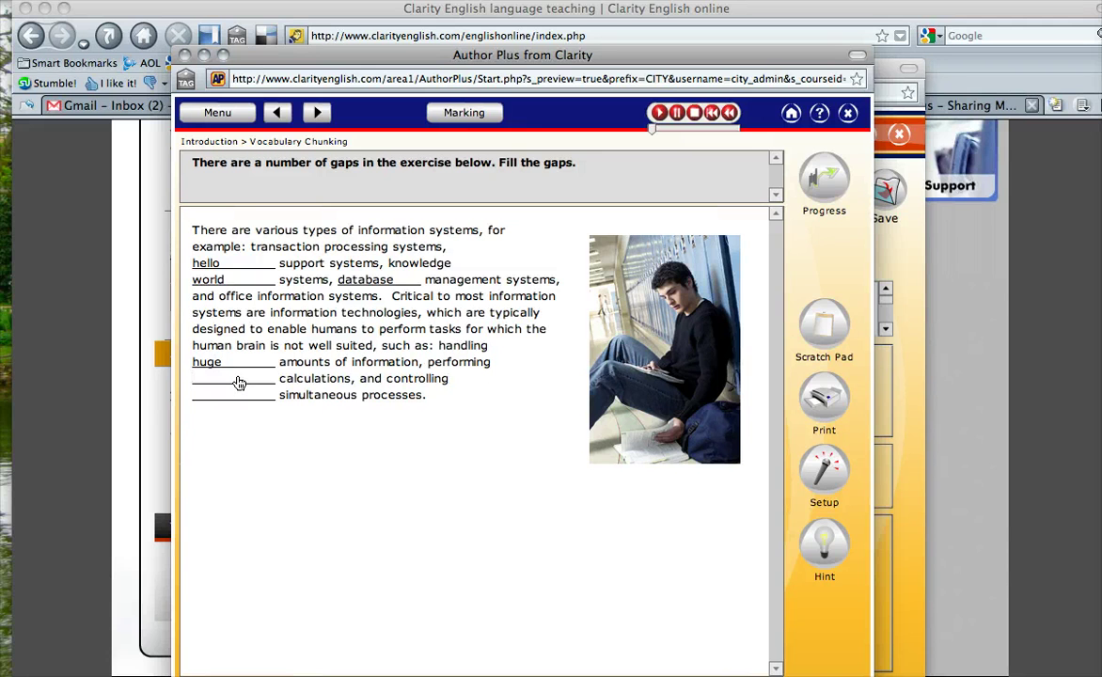
click(238, 383)
text(many)
Step: Mark the answers to get the 17% score, reveal the correct words in the gaps, then leave the preview
click(465, 114)
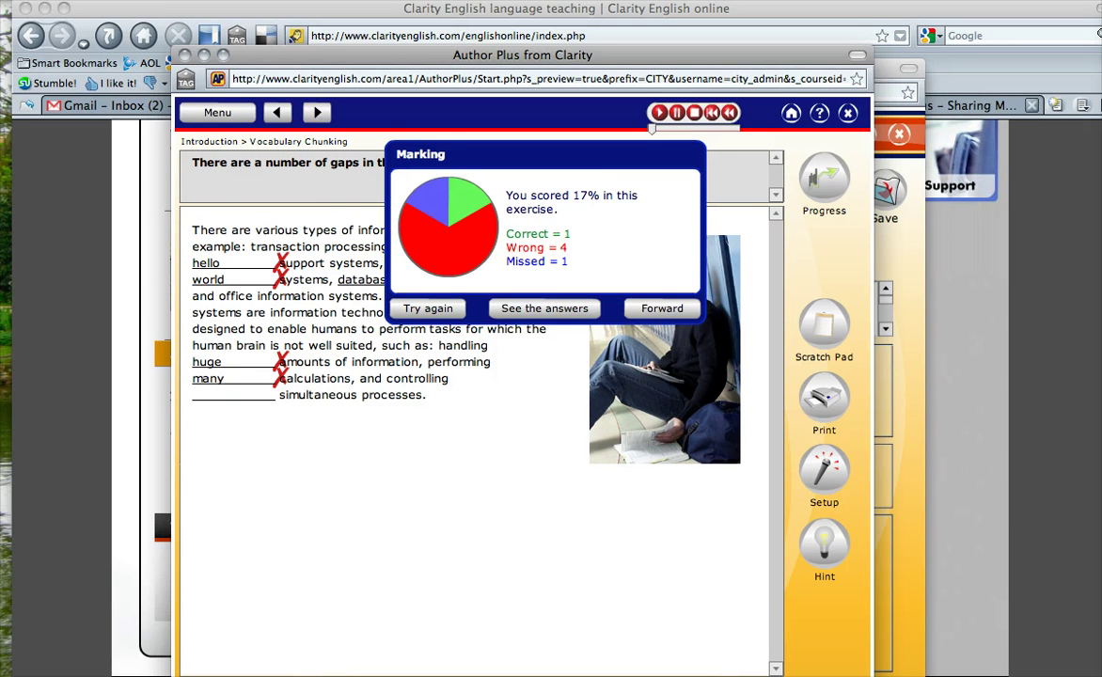
drag(546, 155, 780, 163)
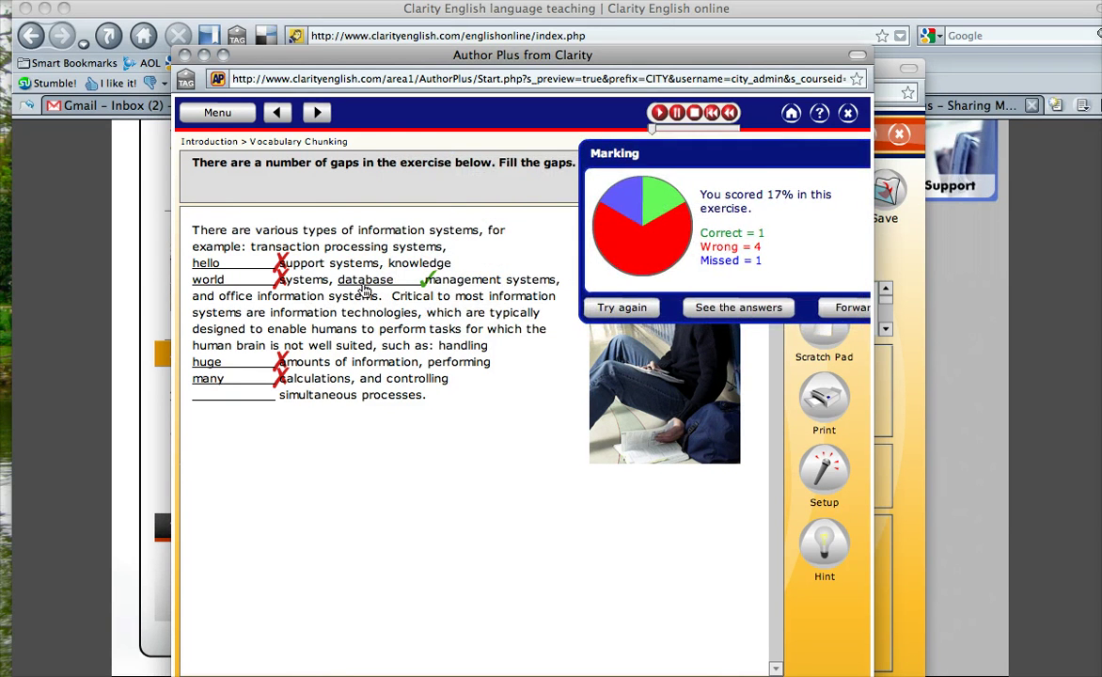
click(749, 309)
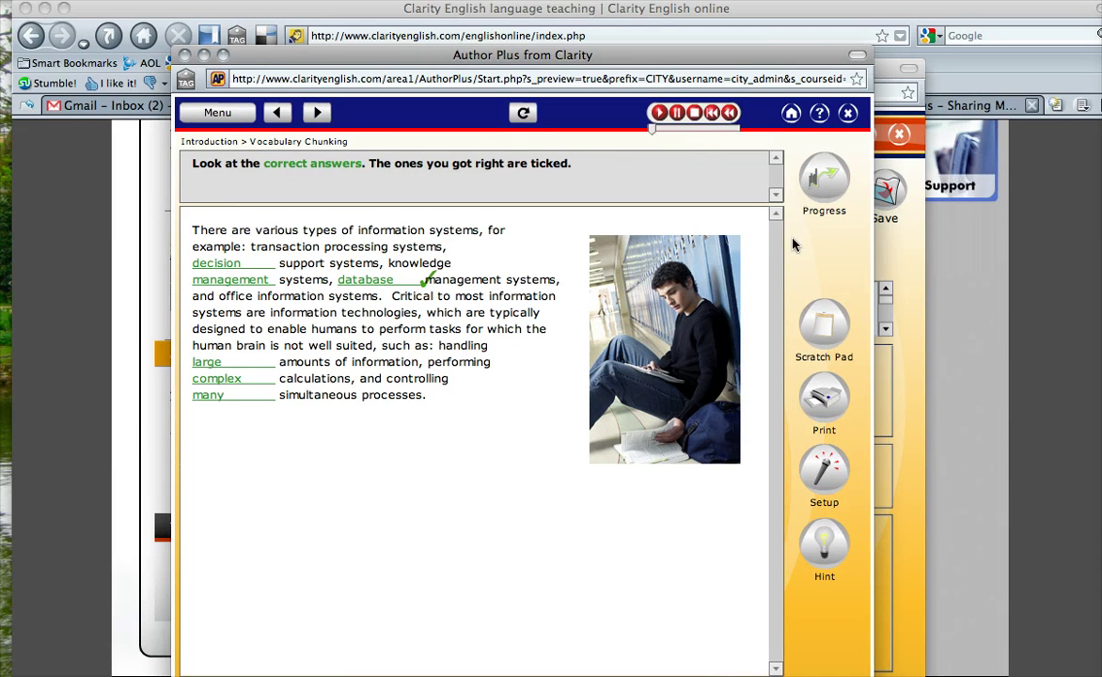
click(215, 121)
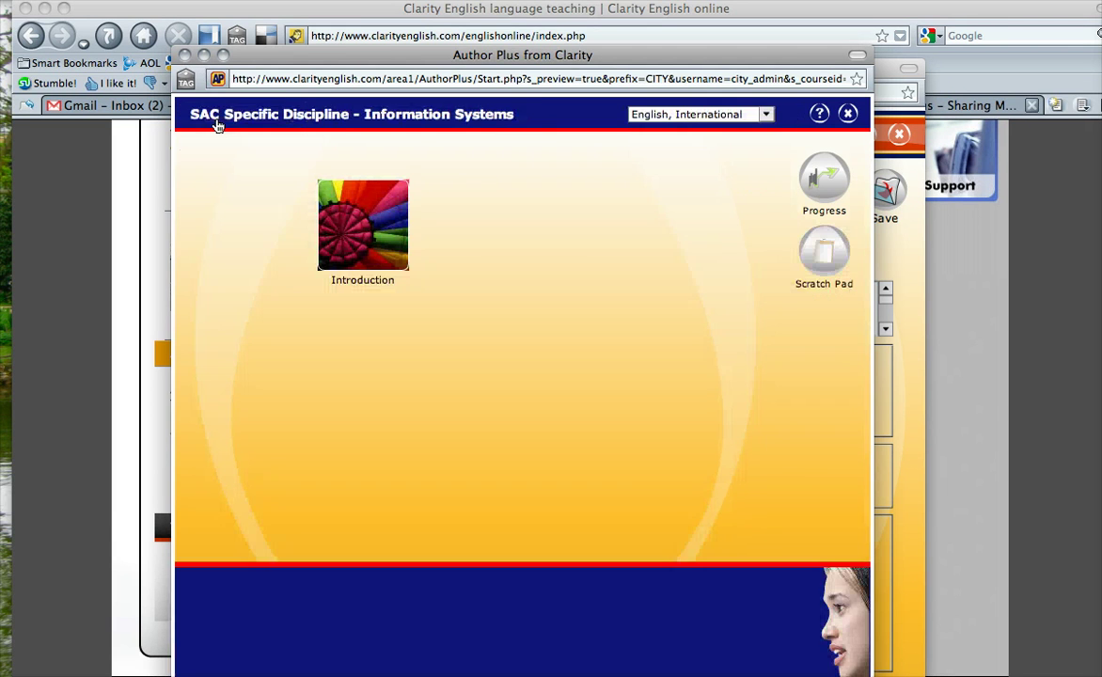
click(183, 56)
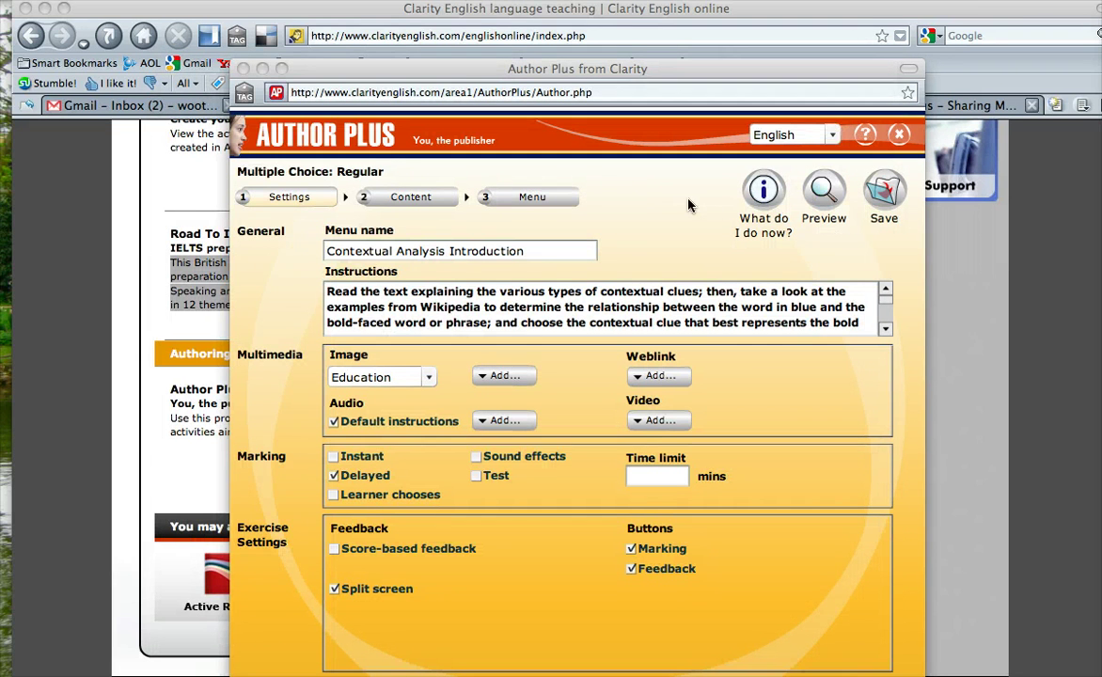